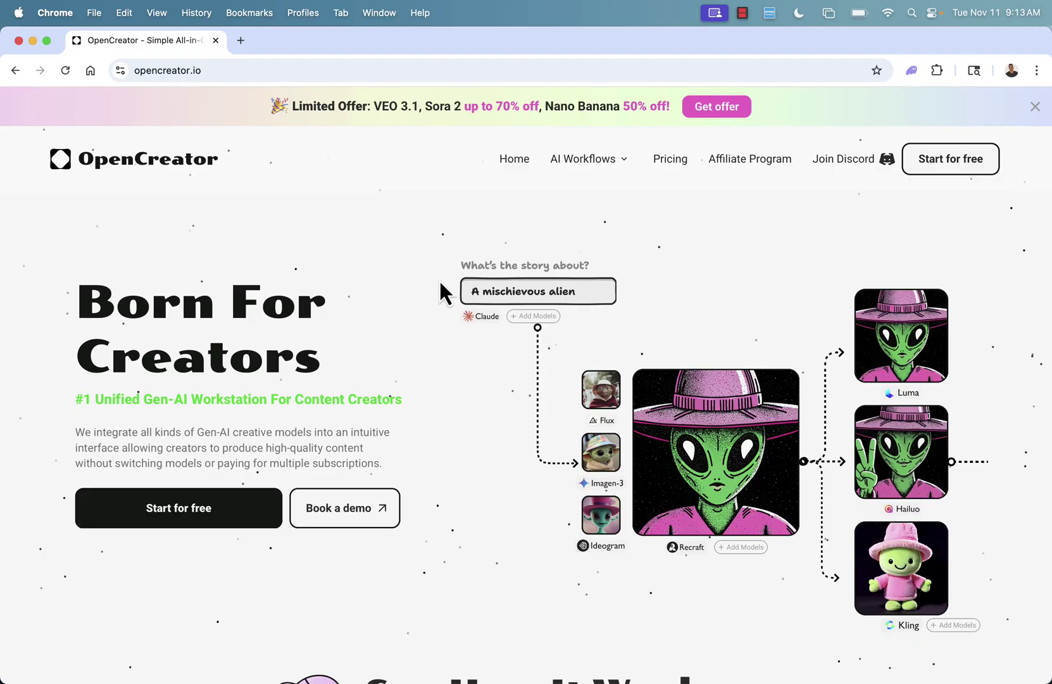
pyautogui.scroll(-3, 308, 359)
pyautogui.scroll(-3, 313, 360)
pyautogui.scroll(-5, 311, 359)
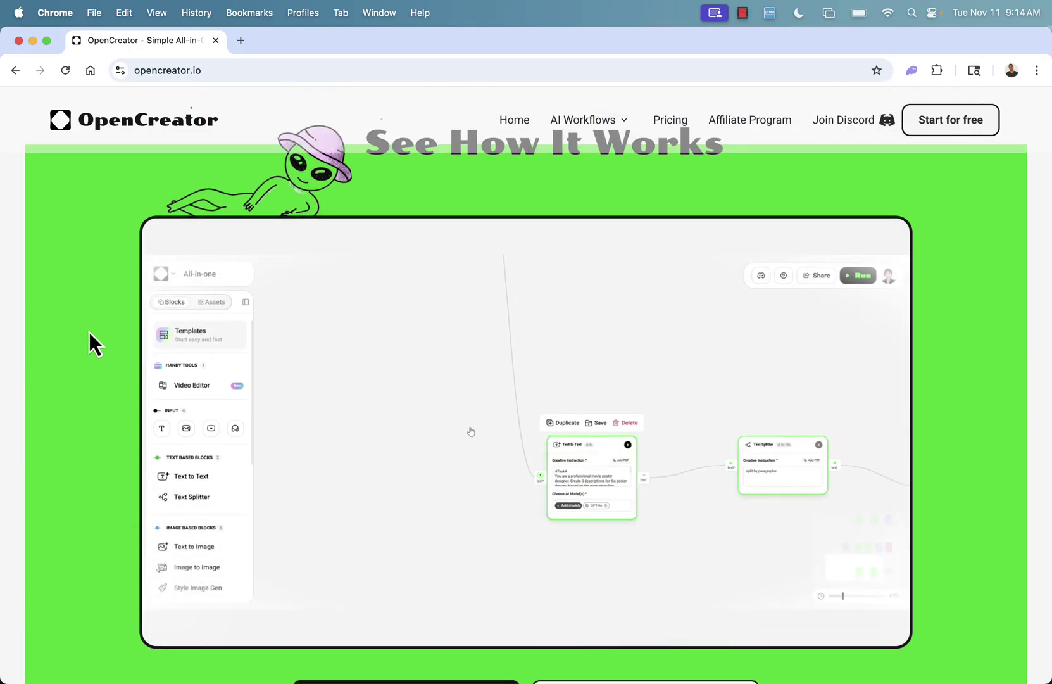
pyautogui.scroll(-1, 89, 333)
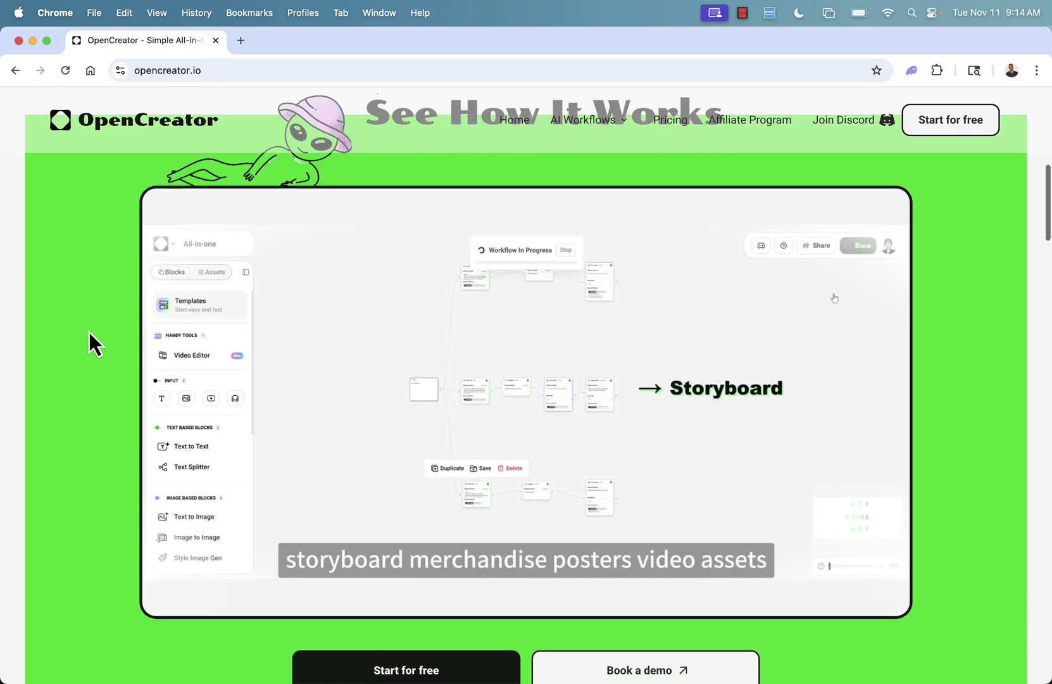
pyautogui.scroll(-2, 90, 332)
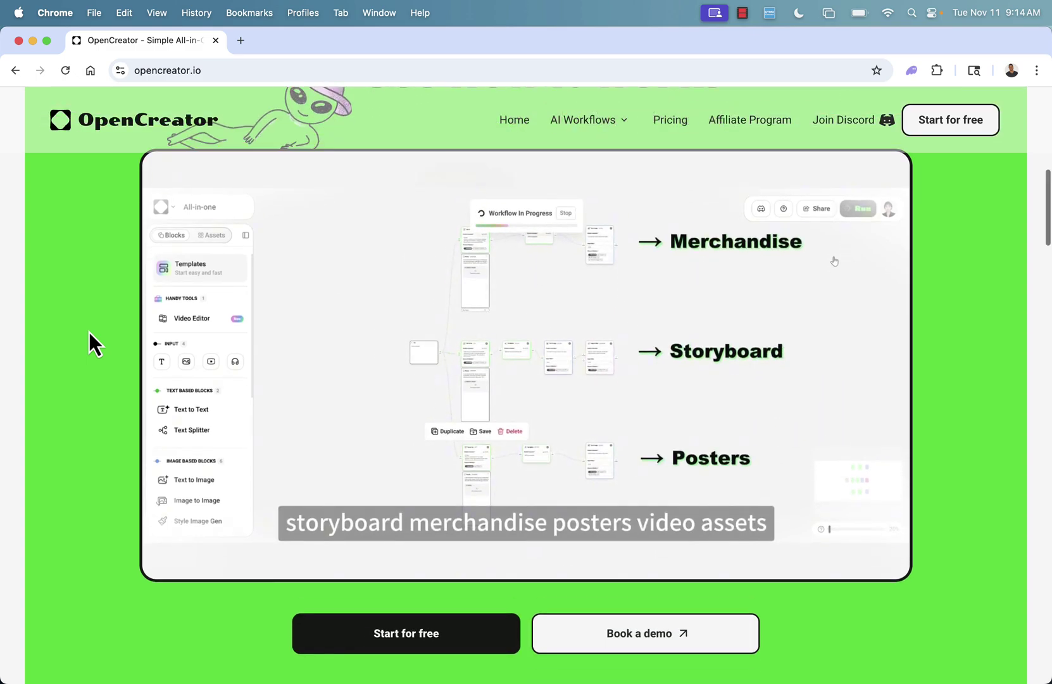
pyautogui.scroll(-2, 90, 333)
pyautogui.scroll(-3, 89, 332)
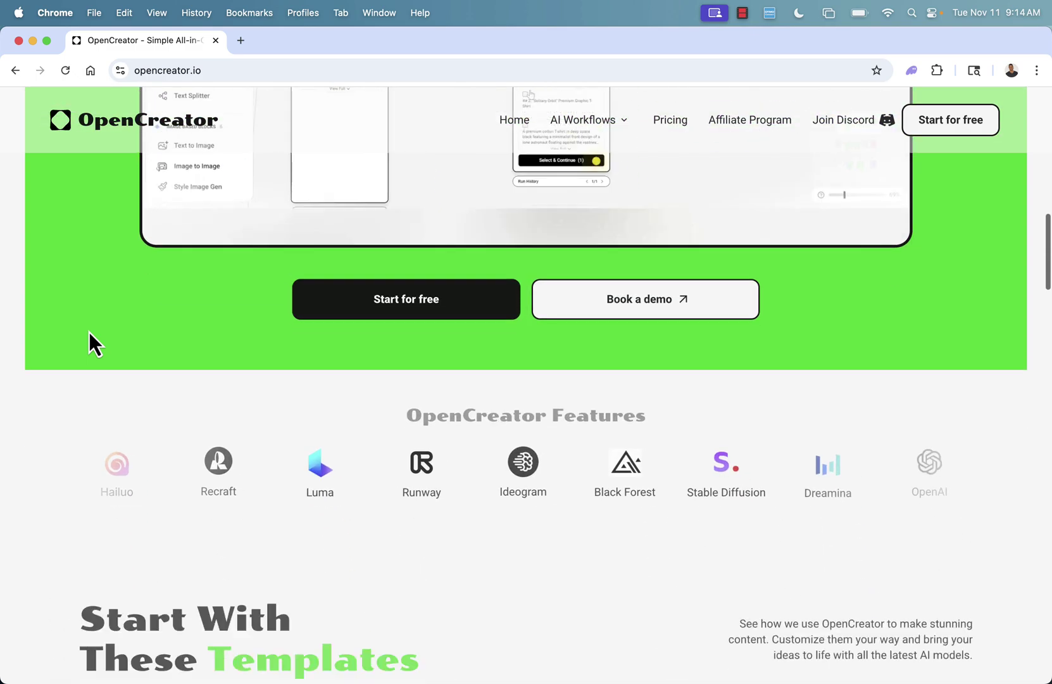
pyautogui.scroll(-1, 90, 332)
pyautogui.scroll(-1, 90, 332)
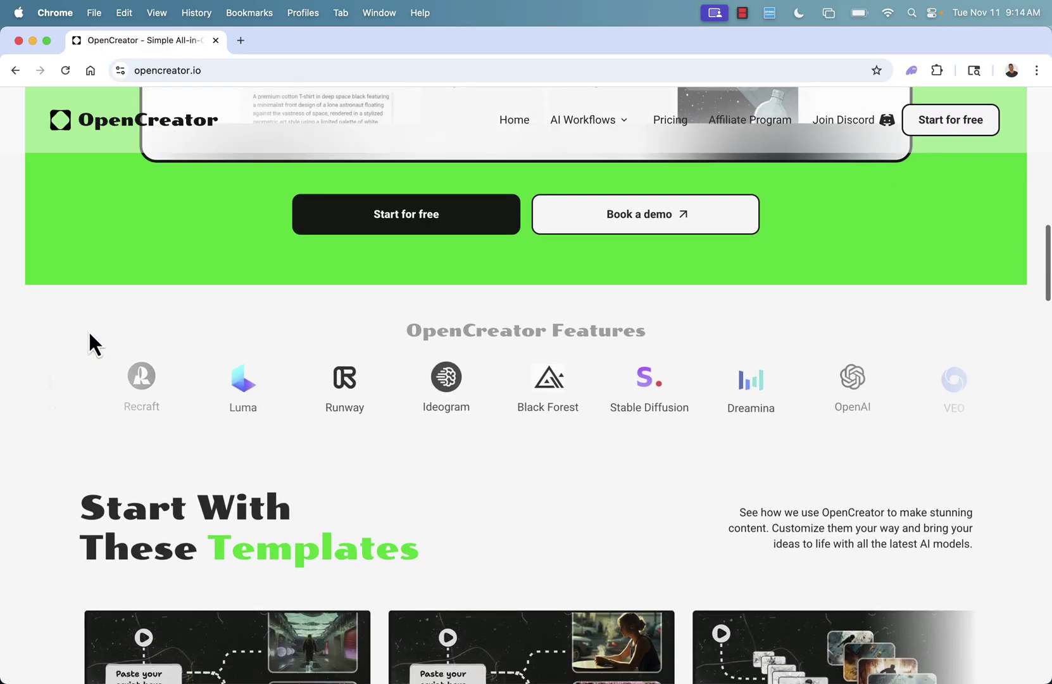
pyautogui.scroll(-2, 88, 332)
pyautogui.scroll(-1, 89, 333)
pyautogui.scroll(-1, 86, 331)
pyautogui.scroll(-1, 83, 336)
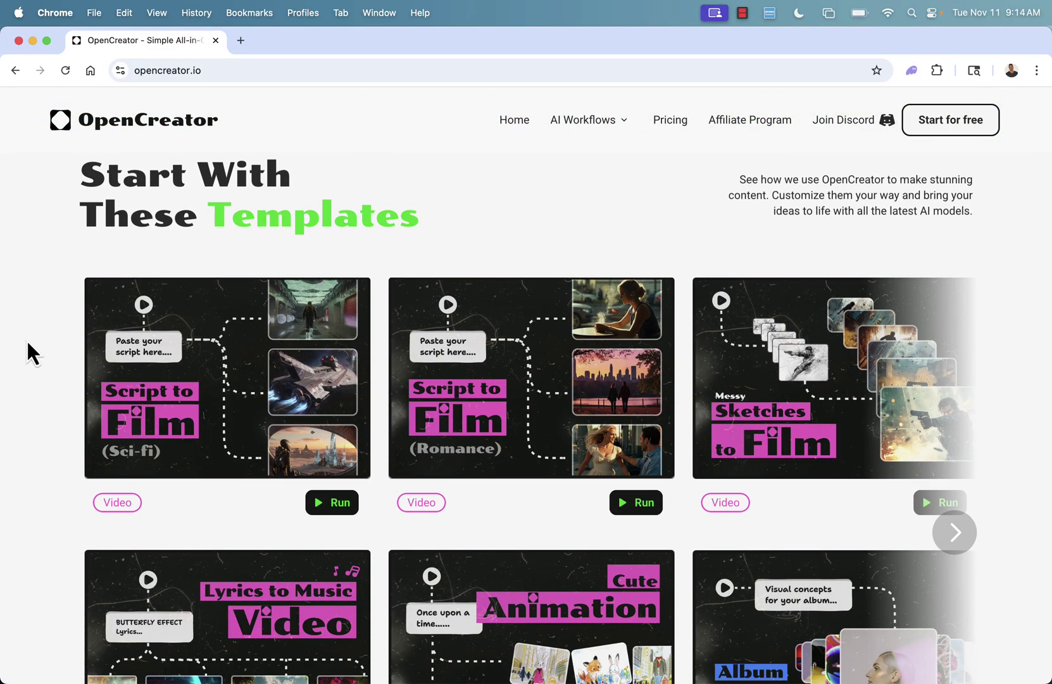
pyautogui.scroll(-2, 27, 344)
pyautogui.scroll(-2, 27, 343)
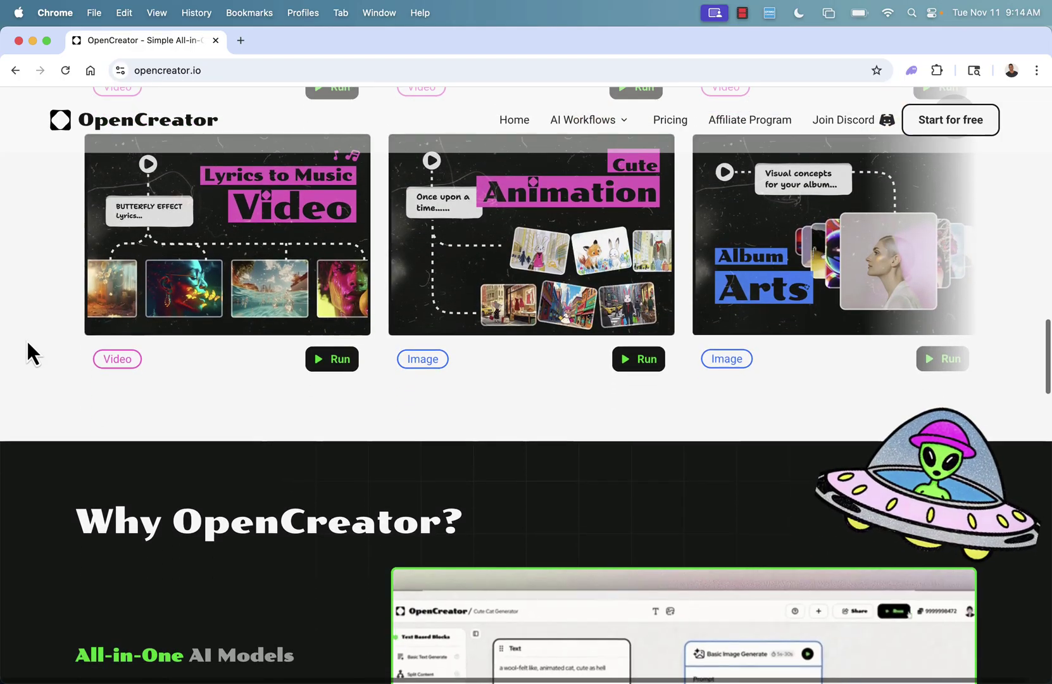
pyautogui.scroll(-1, 26, 339)
pyautogui.scroll(-1, 27, 341)
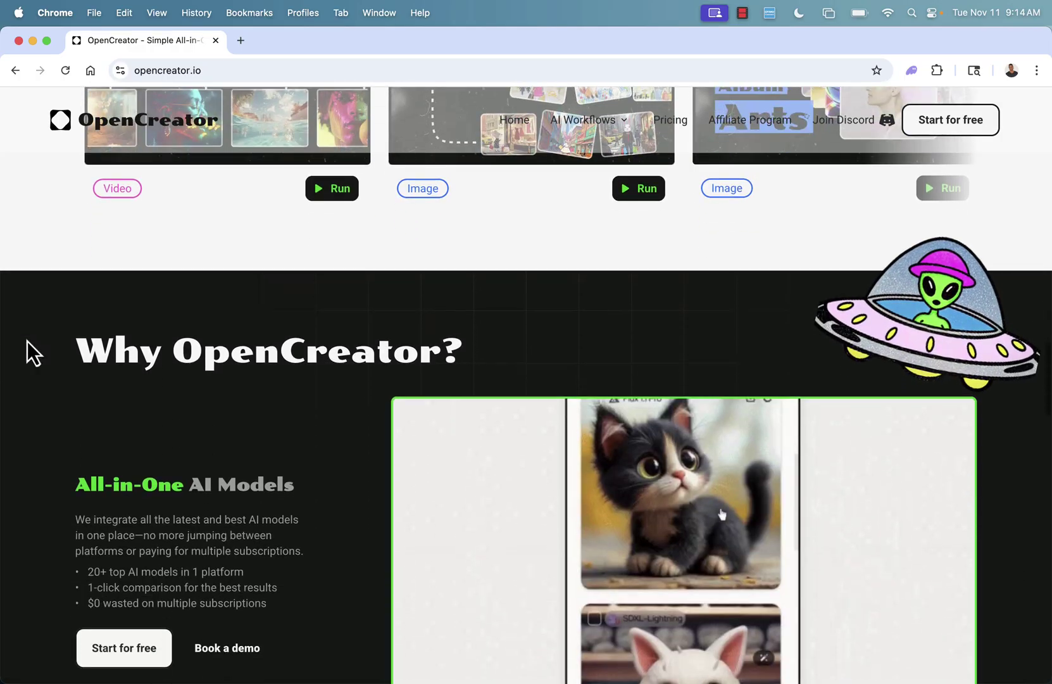
pyautogui.scroll(-1, 27, 341)
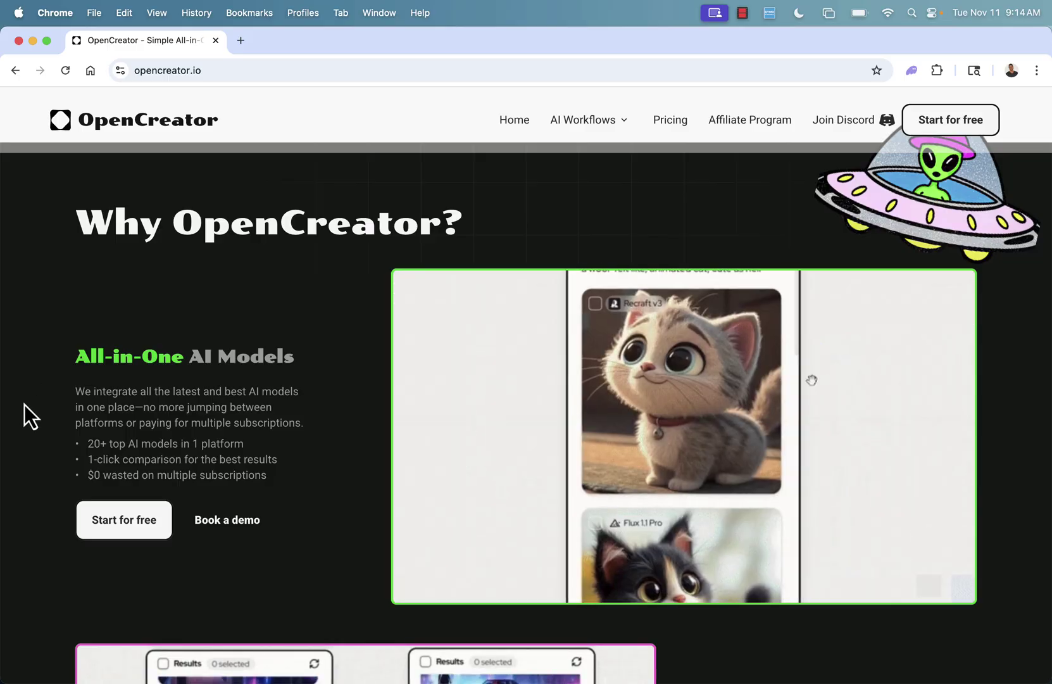
pyautogui.scroll(-1, 24, 404)
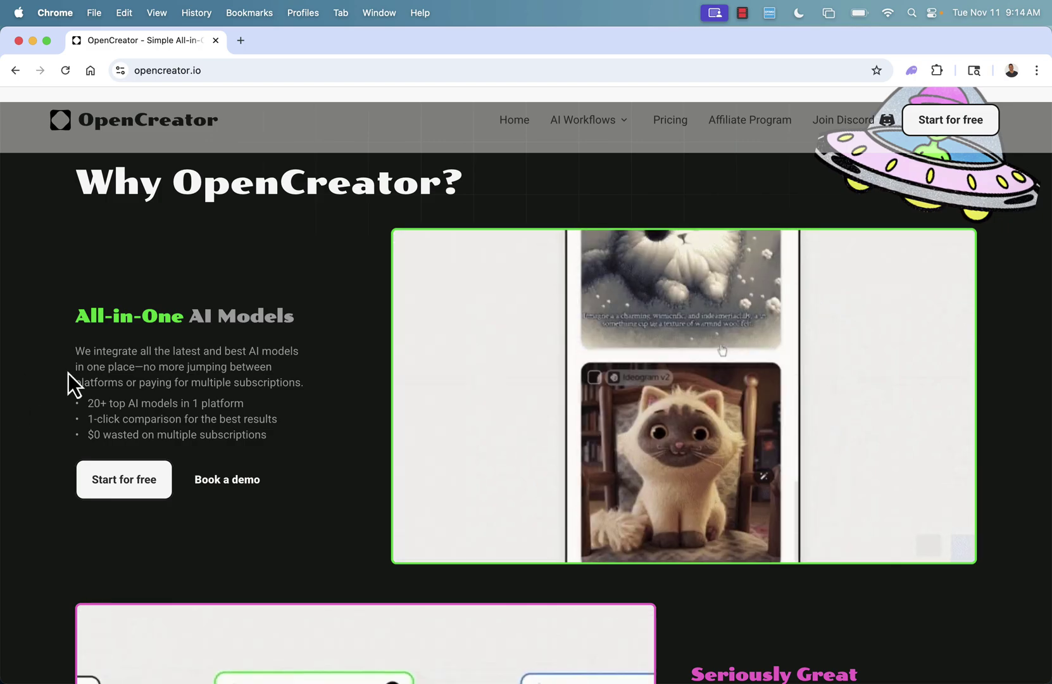
pyautogui.scroll(-1, 97, 349)
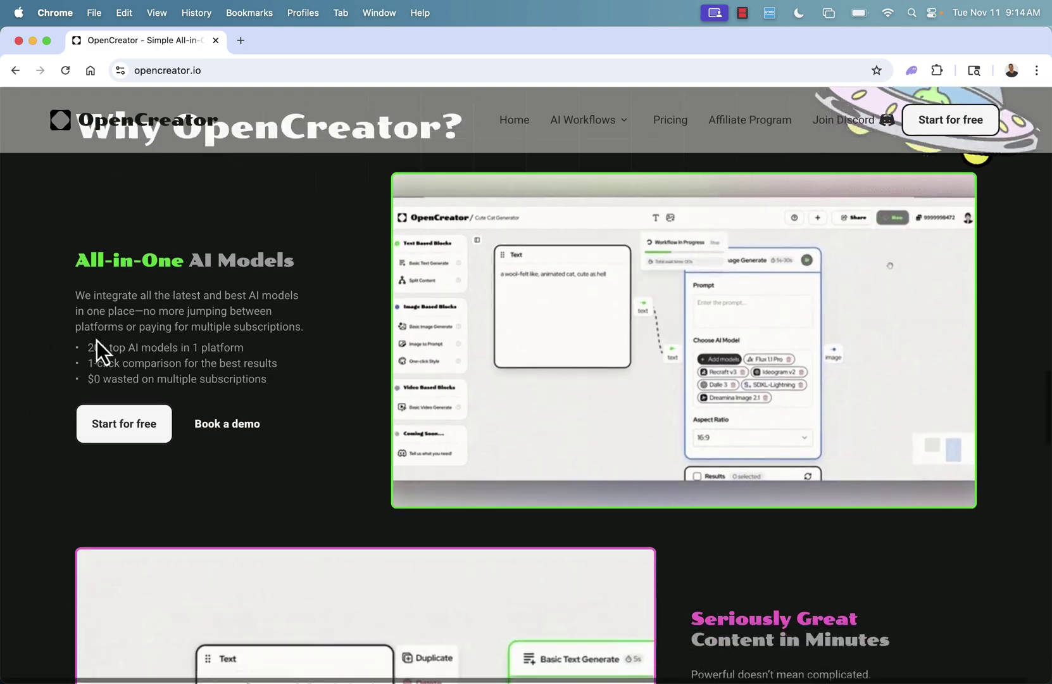
pyautogui.scroll(-2, 96, 340)
pyautogui.scroll(-2, 96, 340)
pyautogui.scroll(-1, 96, 340)
pyautogui.scroll(-1, 96, 339)
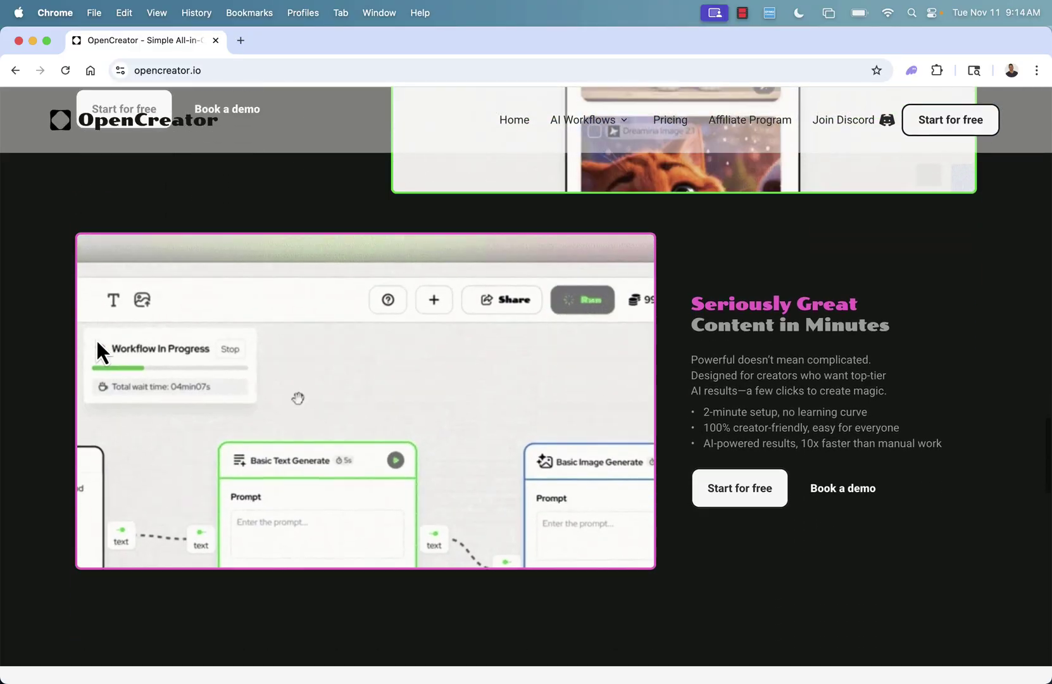
pyautogui.scroll(-1, 97, 342)
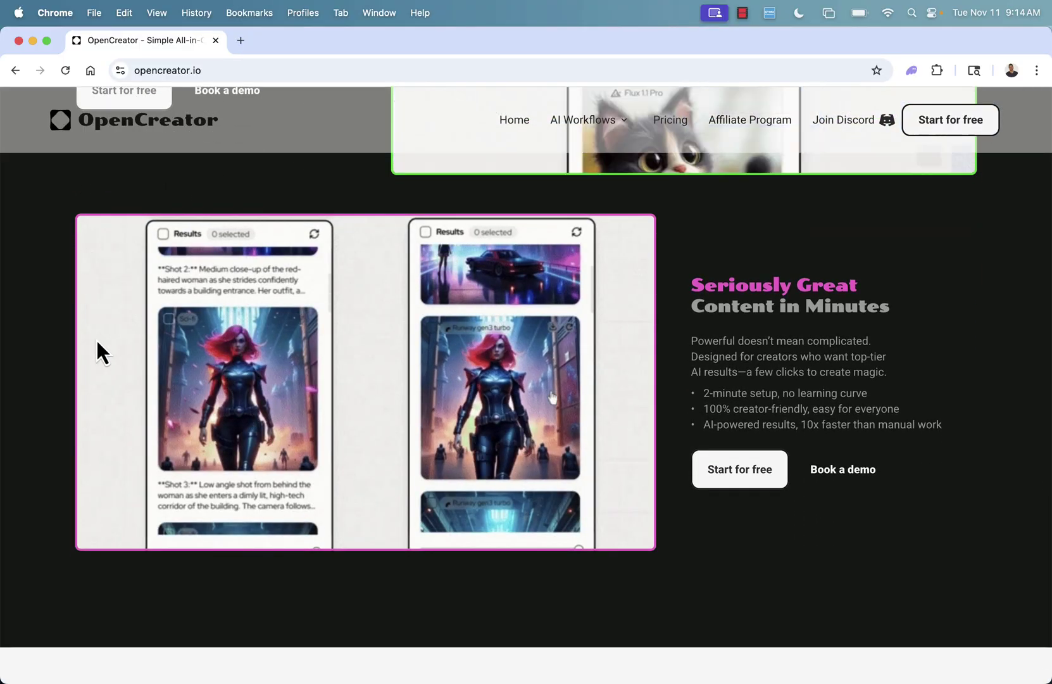
pyautogui.scroll(-1, 96, 351)
pyautogui.scroll(-1, 96, 352)
pyautogui.scroll(-2, 96, 352)
pyautogui.scroll(-3, 96, 352)
pyautogui.scroll(-3, 96, 352)
pyautogui.scroll(-5, 96, 342)
pyautogui.scroll(-4, 96, 341)
pyautogui.scroll(-3, 96, 341)
pyautogui.scroll(-2, 96, 340)
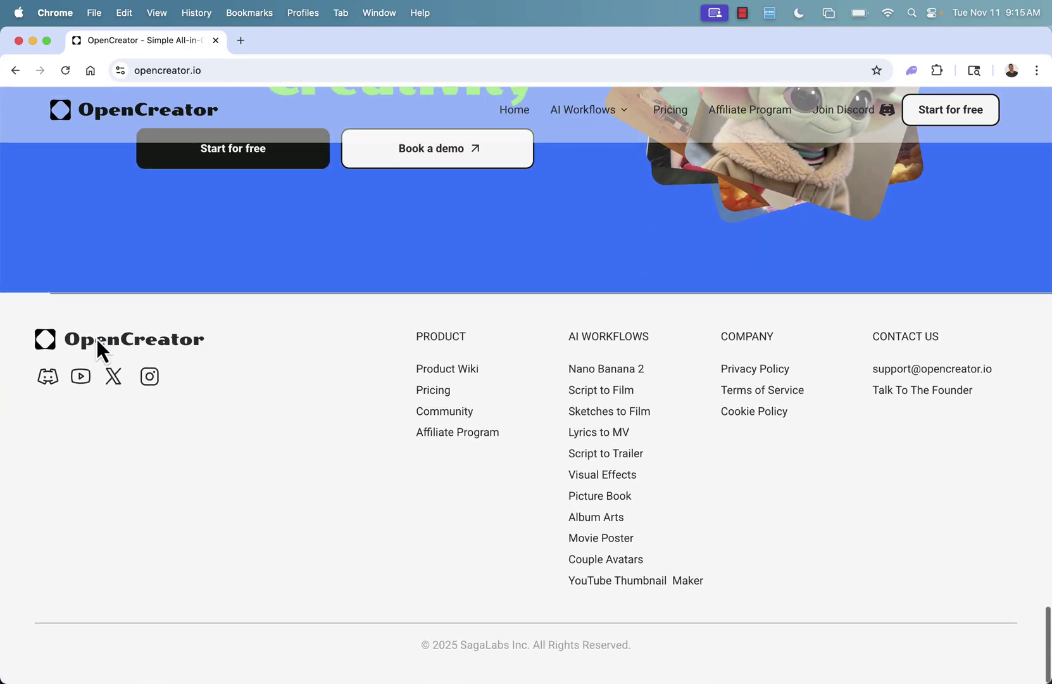
# Step: Read the el.cine thread's try-on and podcast template posts, then bring up the OpenCreator editor
pyautogui.click(96, 340)
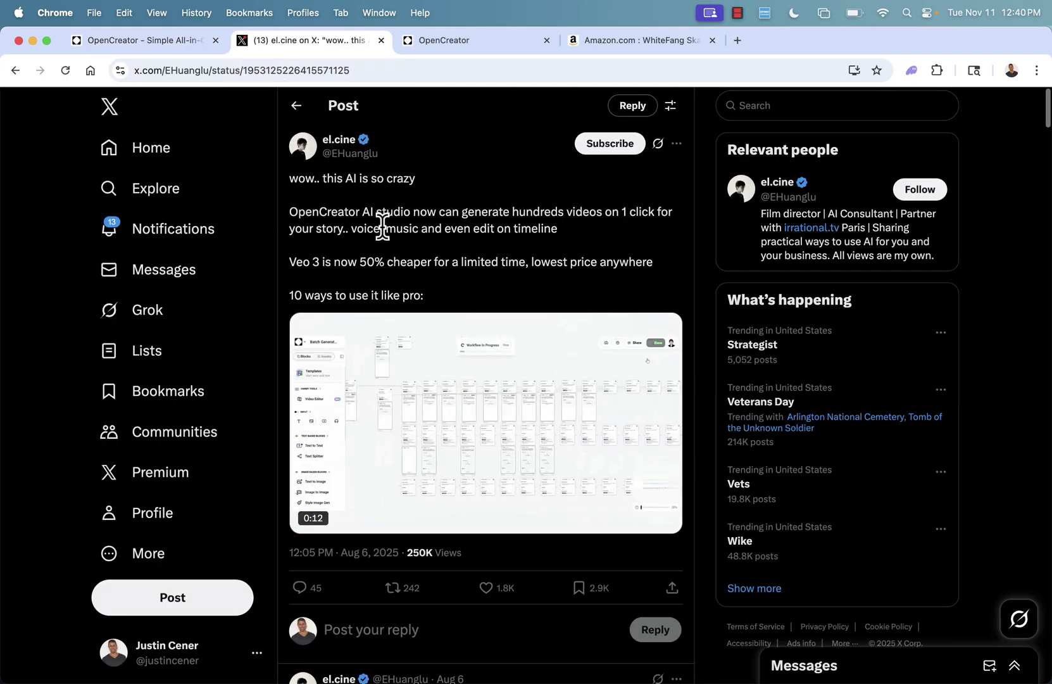
pyautogui.scroll(-2, 382, 227)
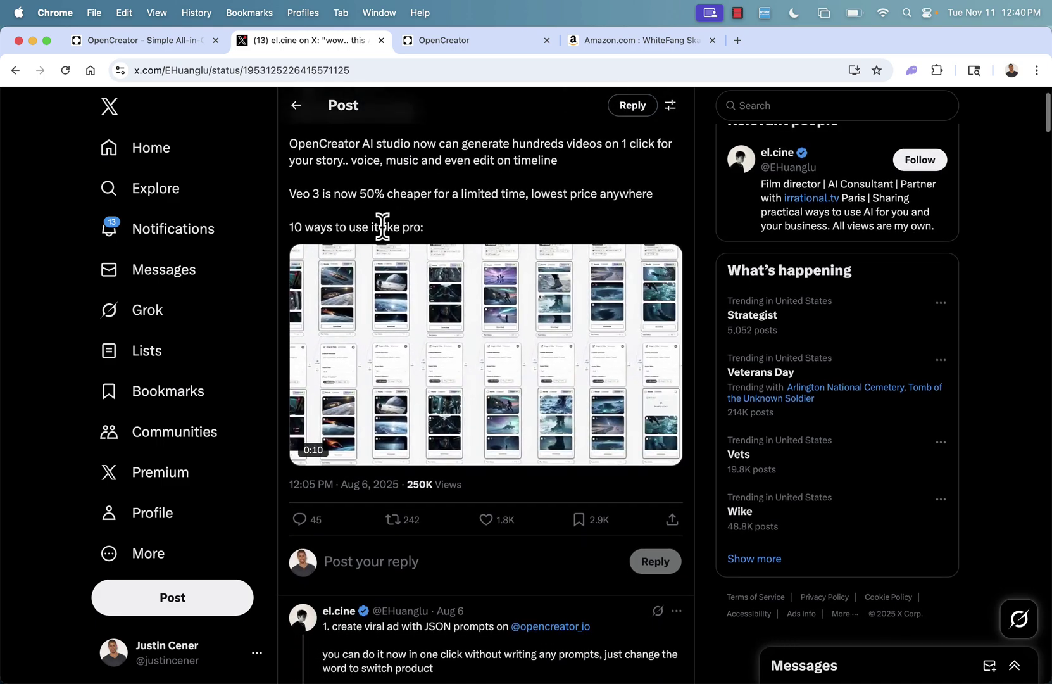
pyautogui.scroll(-1, 364, 315)
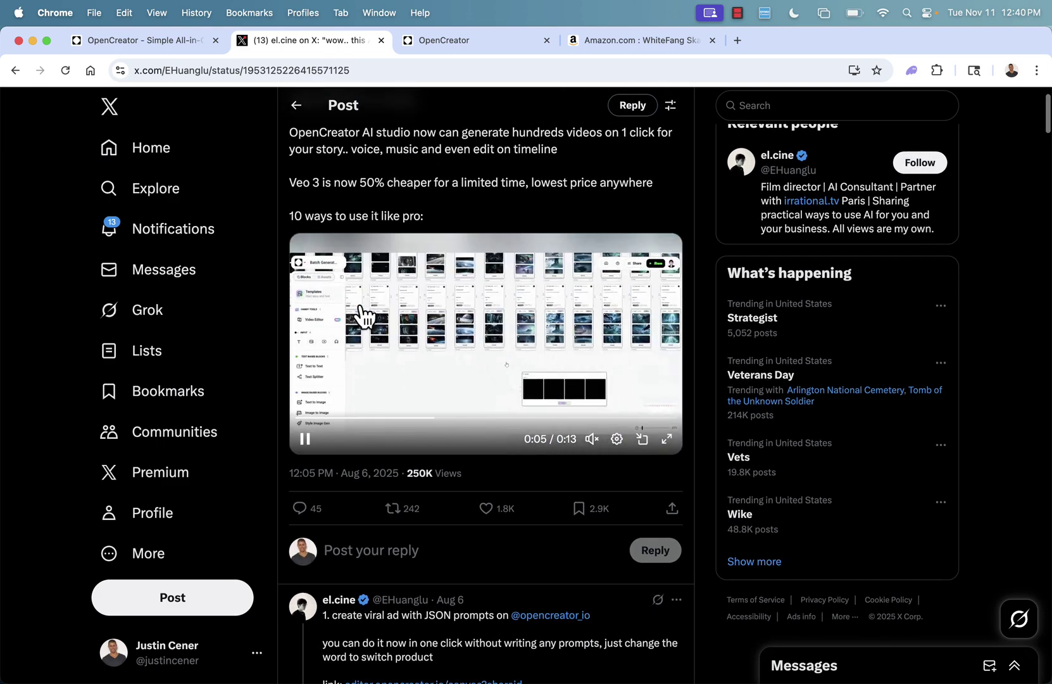
pyautogui.scroll(-1, 489, 329)
pyautogui.scroll(-3, 480, 351)
pyautogui.scroll(-1, 479, 351)
pyautogui.scroll(-1, 478, 351)
pyautogui.scroll(-2, 479, 351)
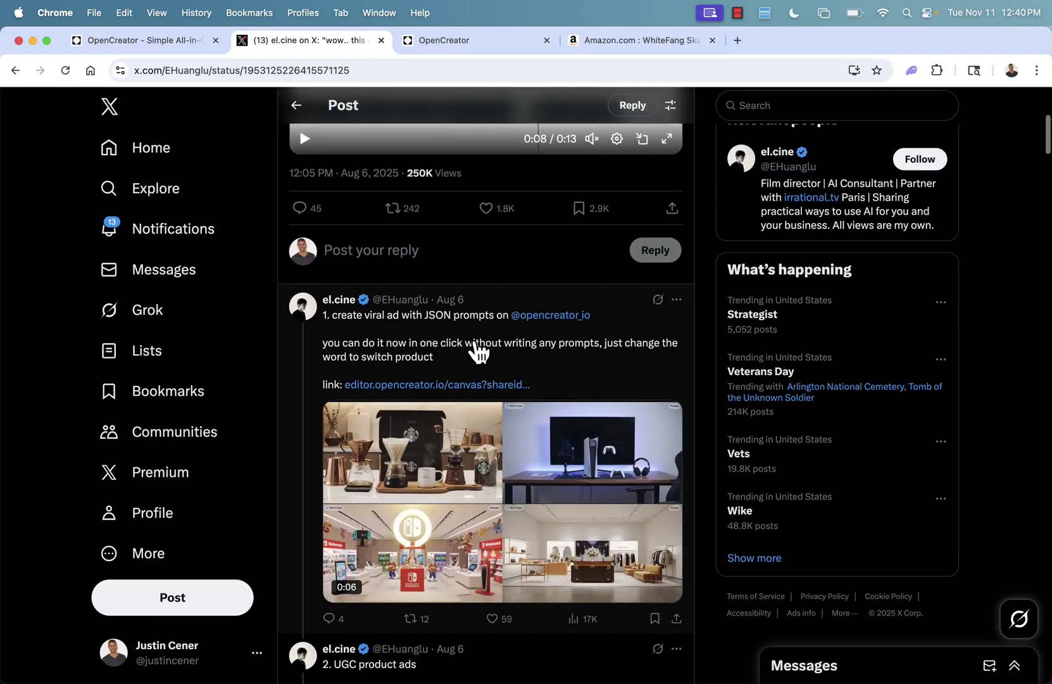
pyautogui.scroll(-4, 438, 337)
pyautogui.scroll(-1, 438, 337)
pyautogui.scroll(-1, 438, 337)
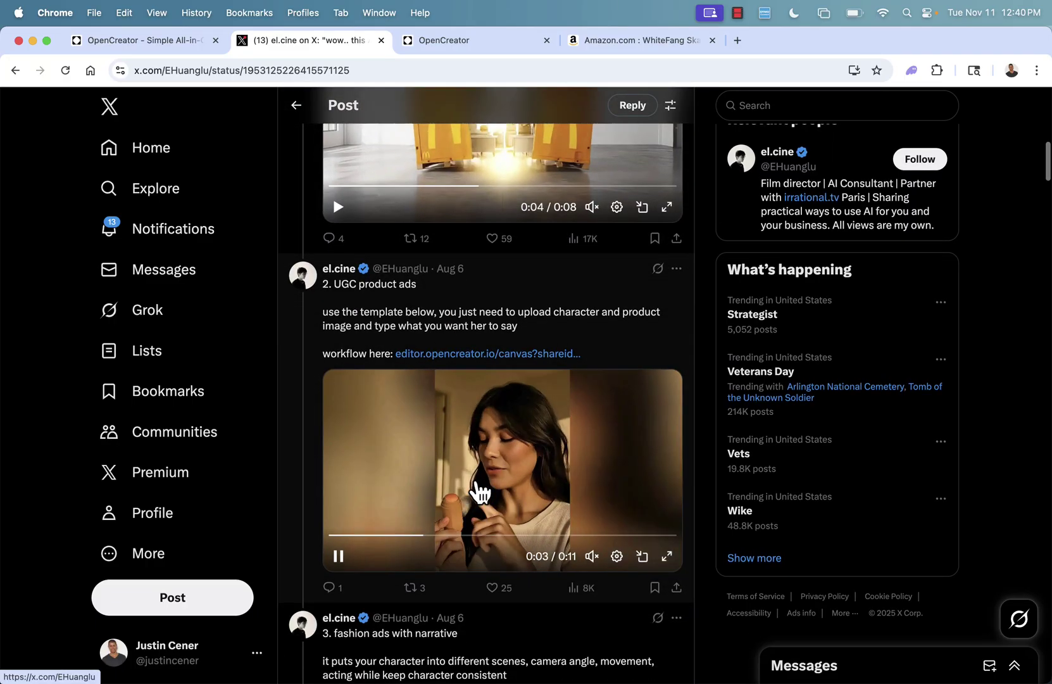
pyautogui.scroll(-4, 479, 492)
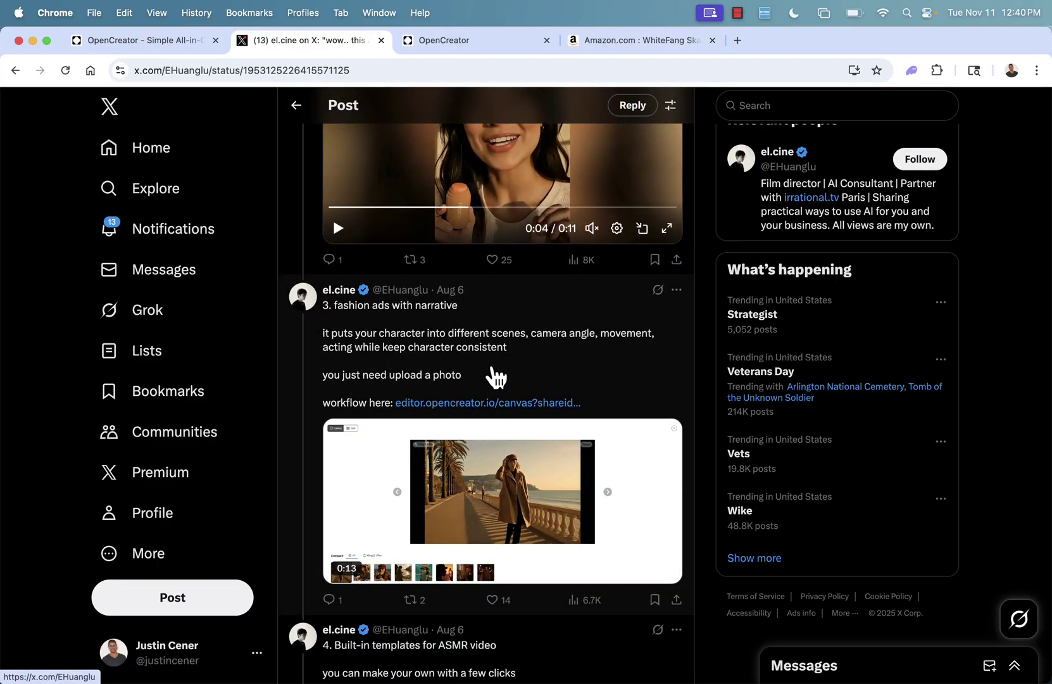
pyautogui.scroll(-4, 496, 376)
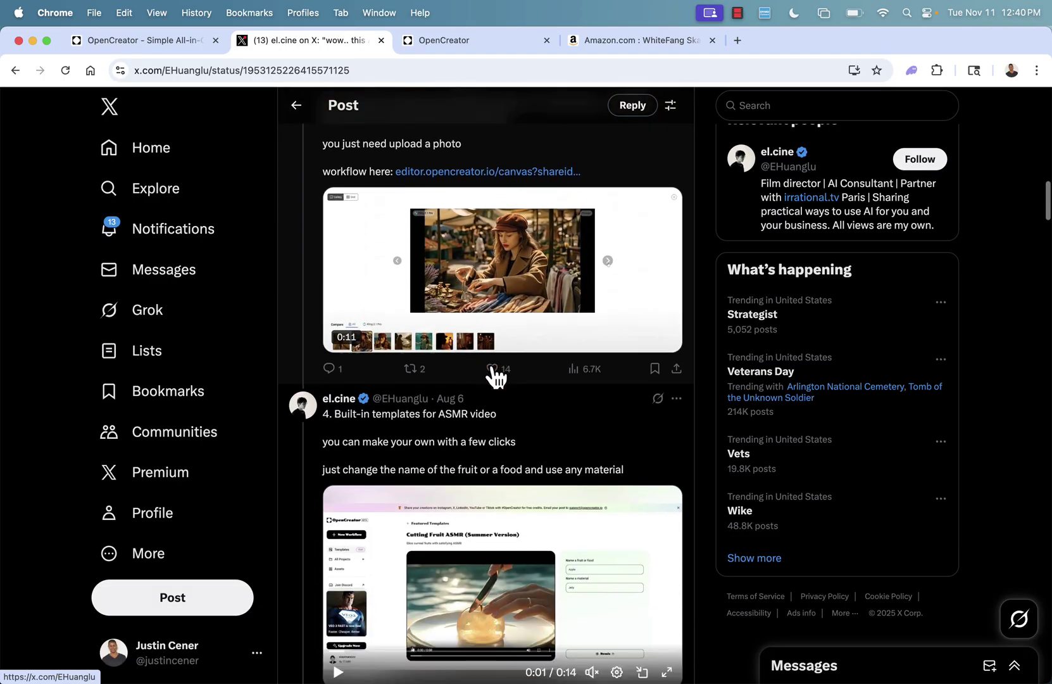
pyautogui.scroll(-1, 497, 377)
pyautogui.scroll(-2, 497, 376)
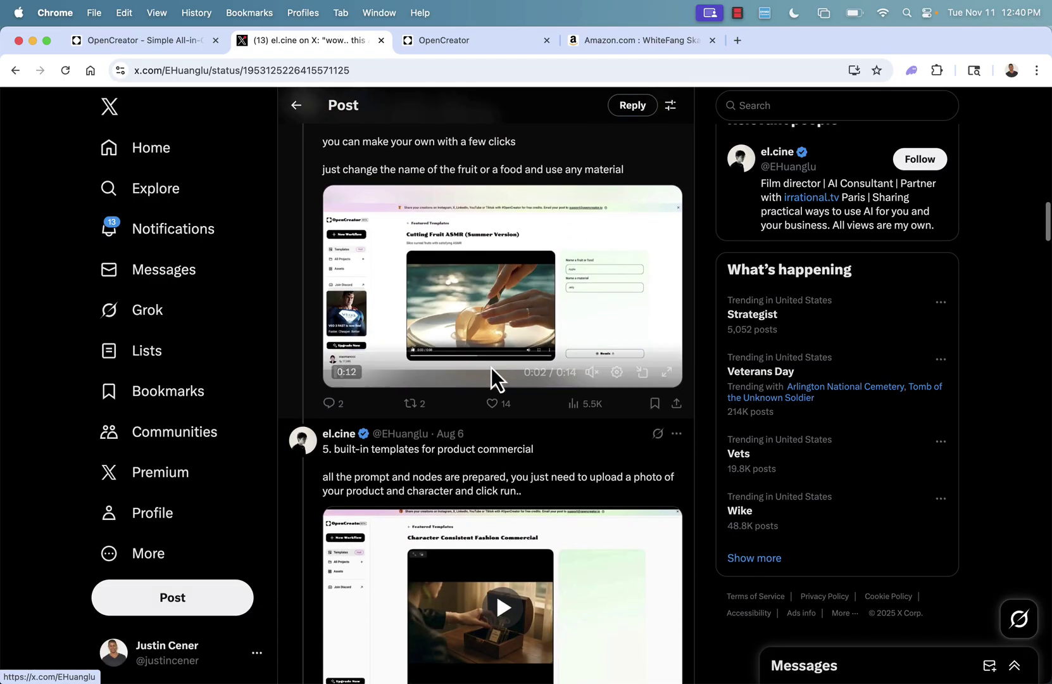
pyautogui.scroll(-2, 493, 375)
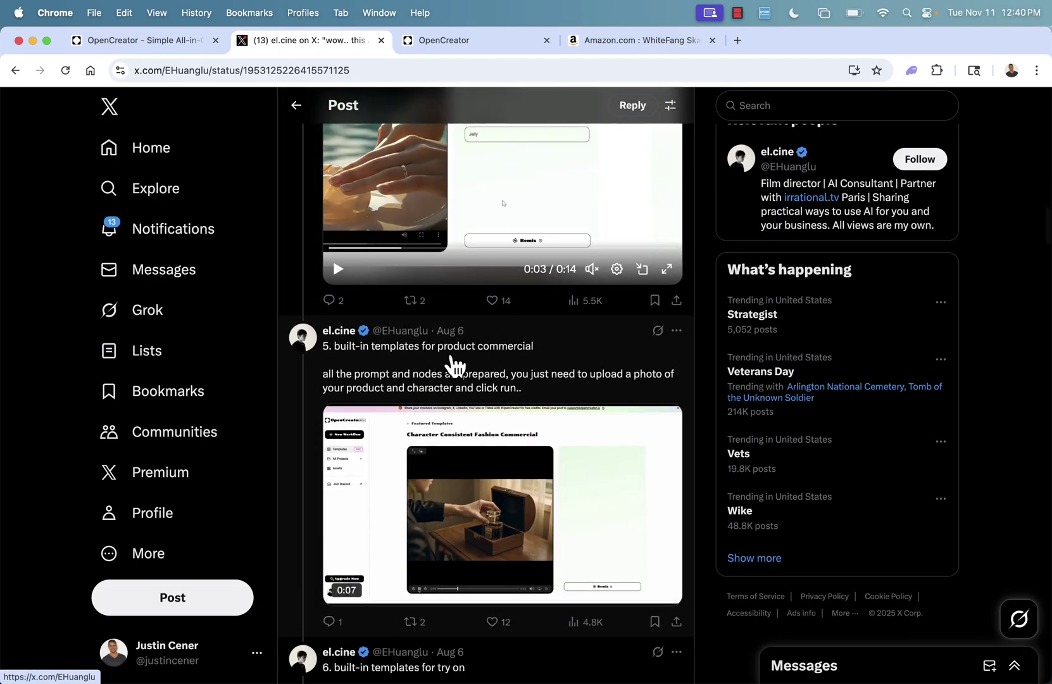
pyautogui.scroll(-1, 453, 365)
pyautogui.scroll(-2, 454, 365)
pyautogui.scroll(-1, 453, 365)
pyautogui.scroll(-1, 453, 365)
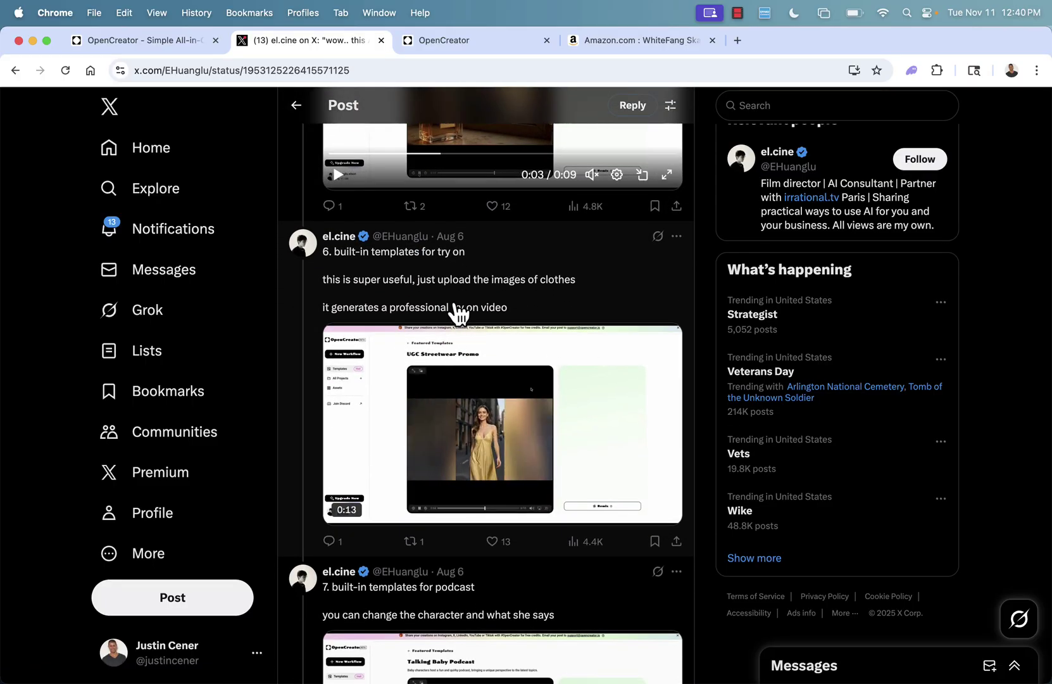
pyautogui.scroll(-1, 443, 297)
pyautogui.scroll(-1, 444, 296)
pyautogui.scroll(-2, 444, 296)
pyautogui.click(463, 41)
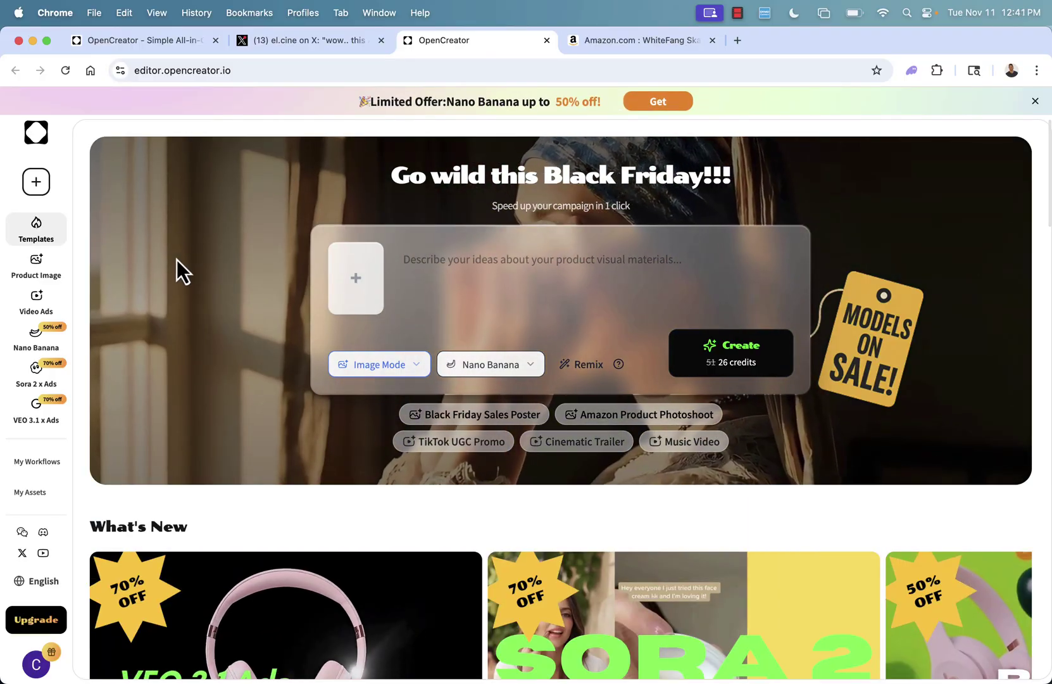
pyautogui.scroll(-2, 176, 280)
pyautogui.scroll(-2, 176, 279)
pyautogui.scroll(-2, 177, 280)
pyautogui.scroll(-3, 176, 283)
pyautogui.scroll(-3, 176, 284)
pyautogui.scroll(-5, 176, 284)
pyautogui.scroll(5, 176, 283)
pyautogui.scroll(5, 176, 280)
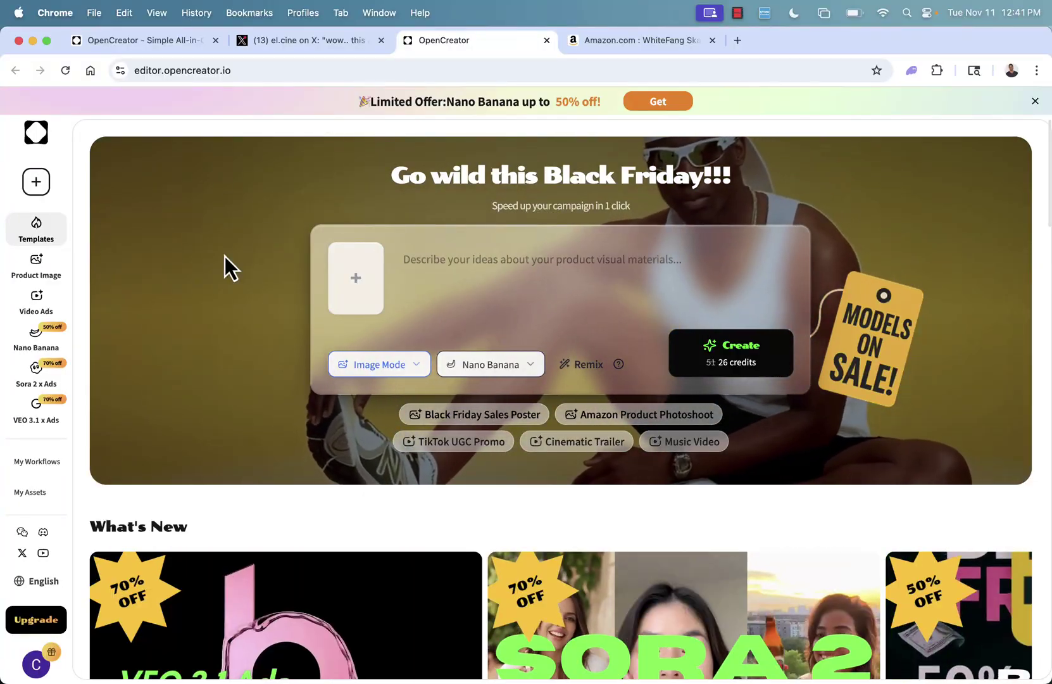
pyautogui.scroll(-3, 226, 265)
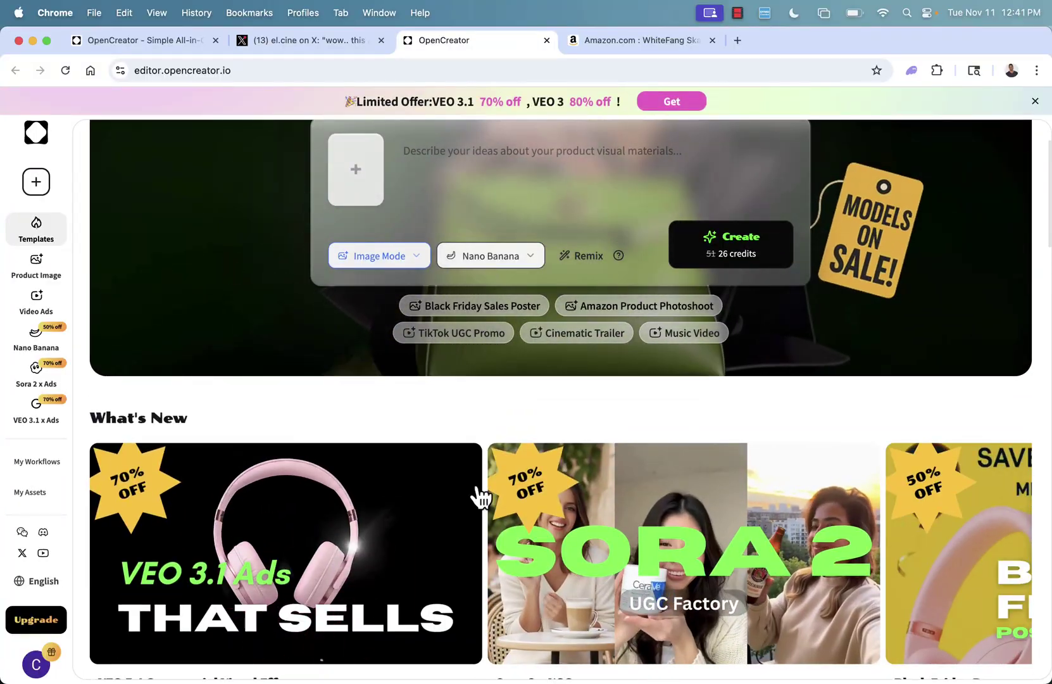
pyautogui.scroll(1, 272, 282)
pyautogui.scroll(3, 272, 282)
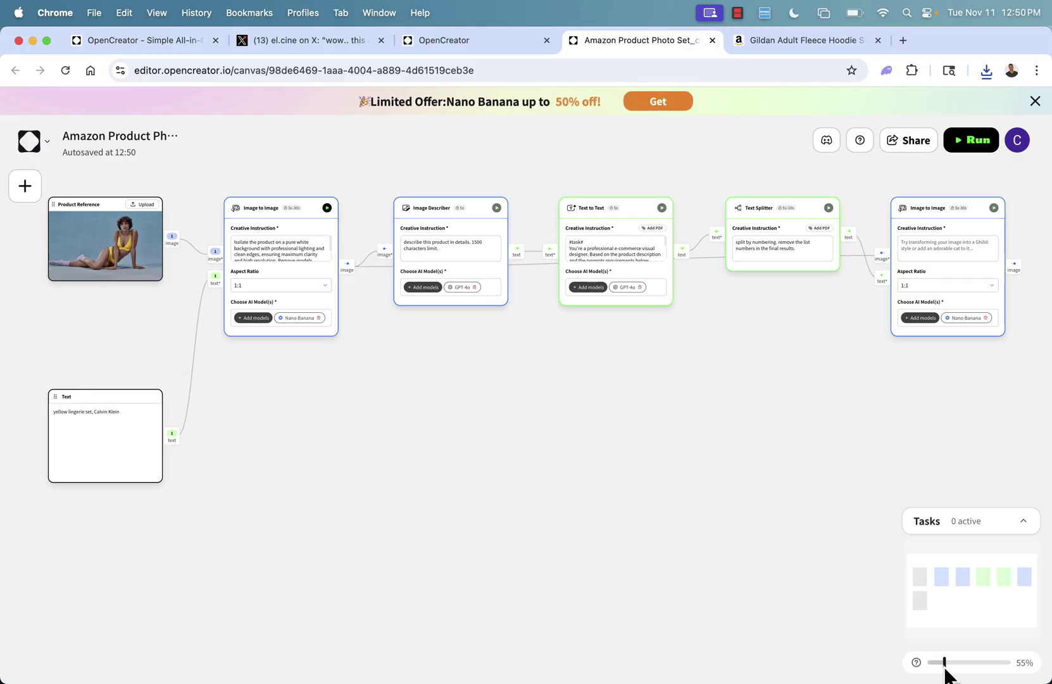
# Step: Zoom the canvas onto the Product Reference image and the first Image to Image node
pyautogui.moveTo(943, 667); pyautogui.dragTo(978, 669)
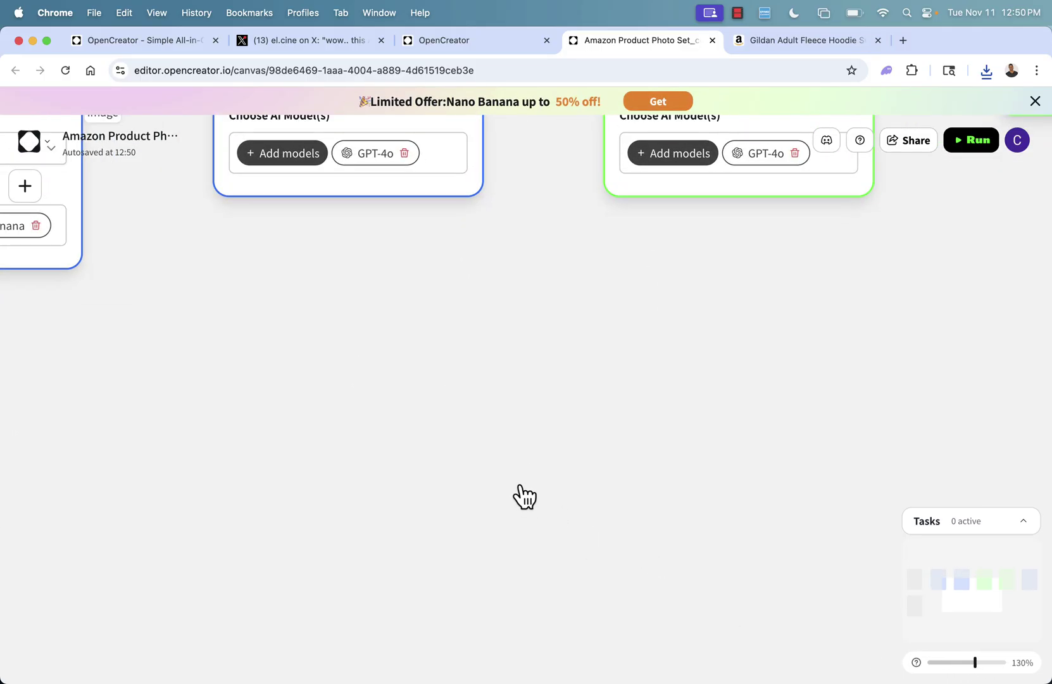
pyautogui.hscroll(-10, 524, 496)
pyautogui.scroll(5, 524, 497)
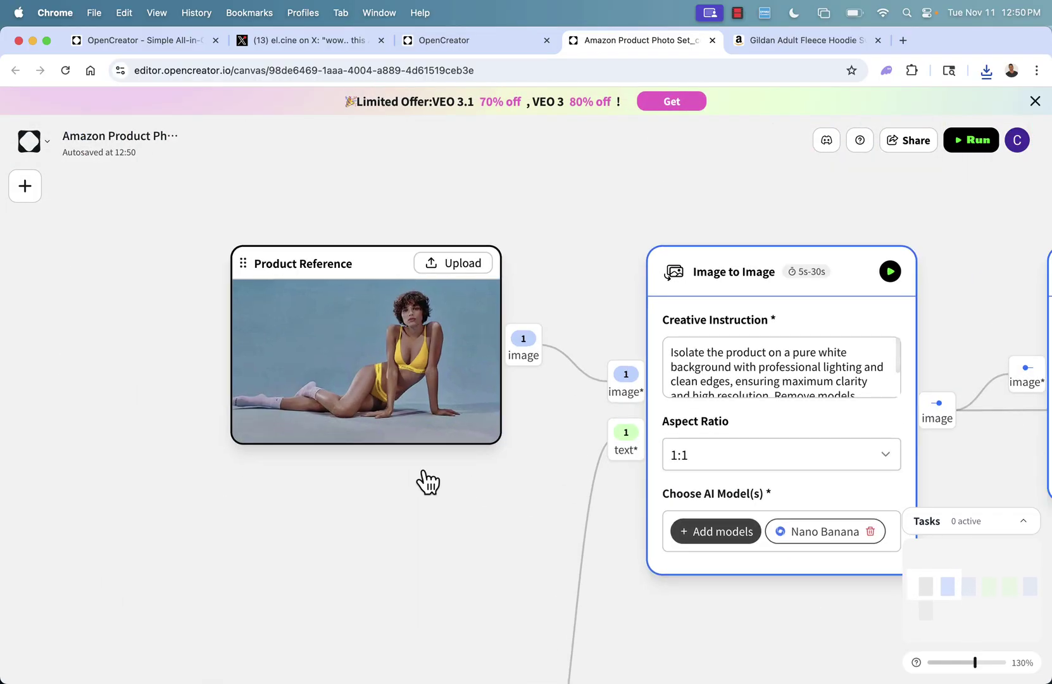
pyautogui.hscroll(3, 428, 482)
pyautogui.scroll(-2, 428, 481)
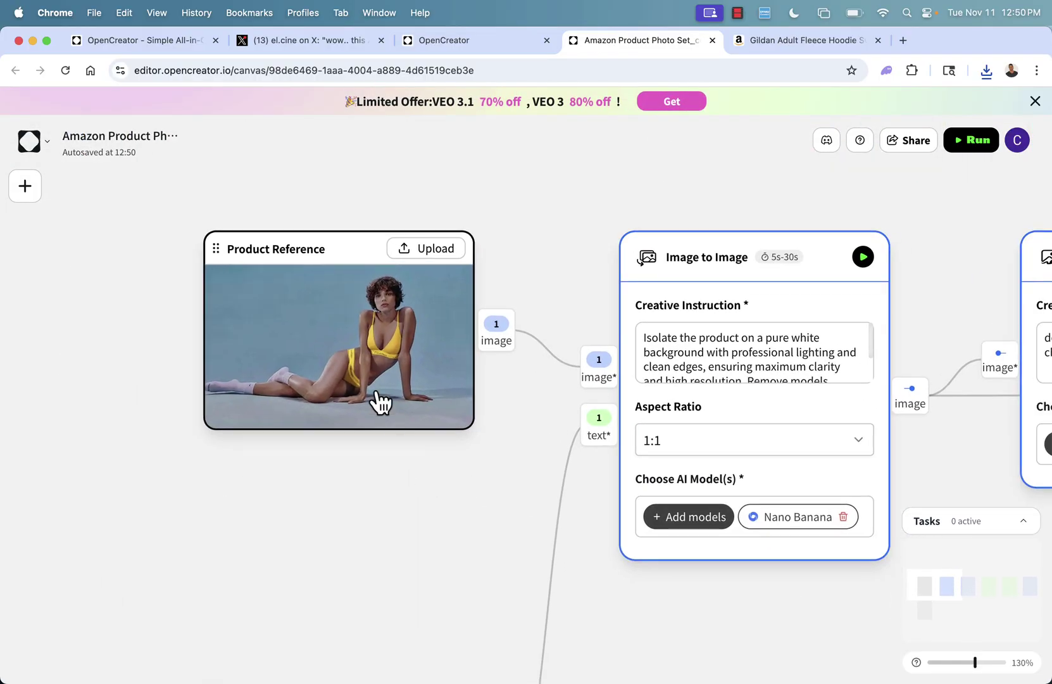
# Step: Compare the Gildan orange hoodie Amazon listing against the Amazon Product Photo Set canvas
pyautogui.click(761, 44)
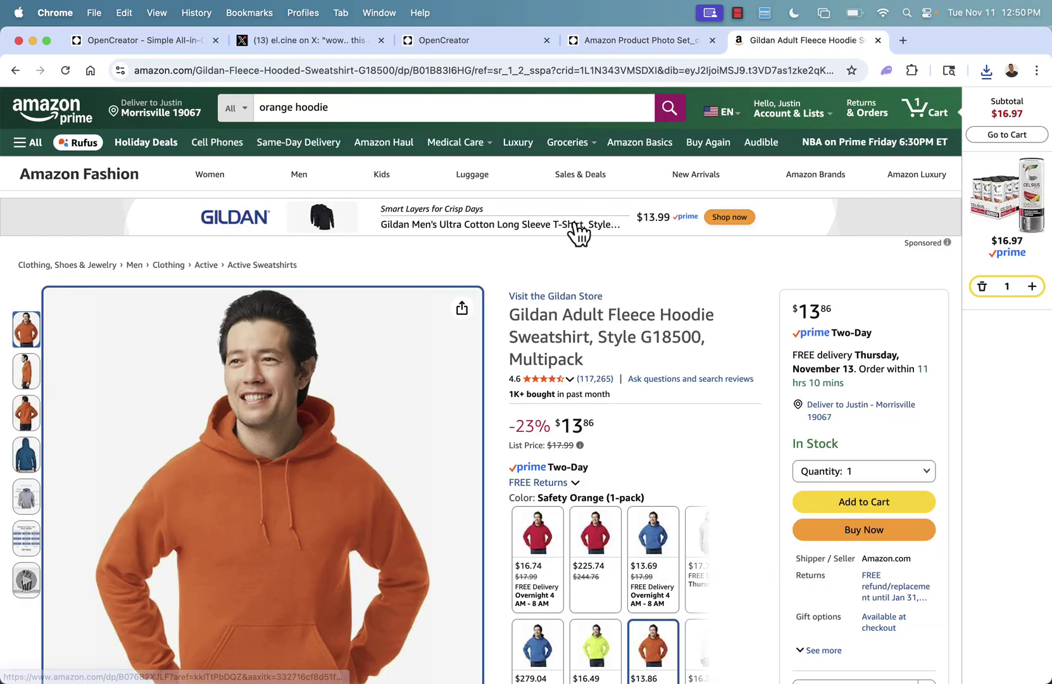
pyautogui.scroll(-3, 539, 305)
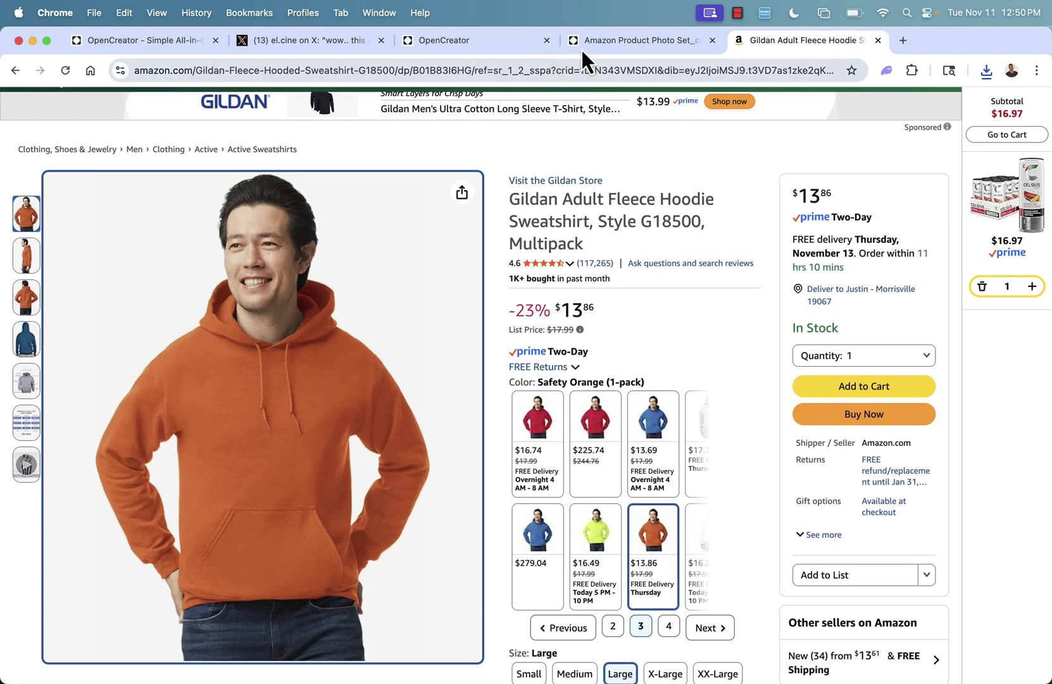
pyautogui.click(473, 48)
pyautogui.click(605, 53)
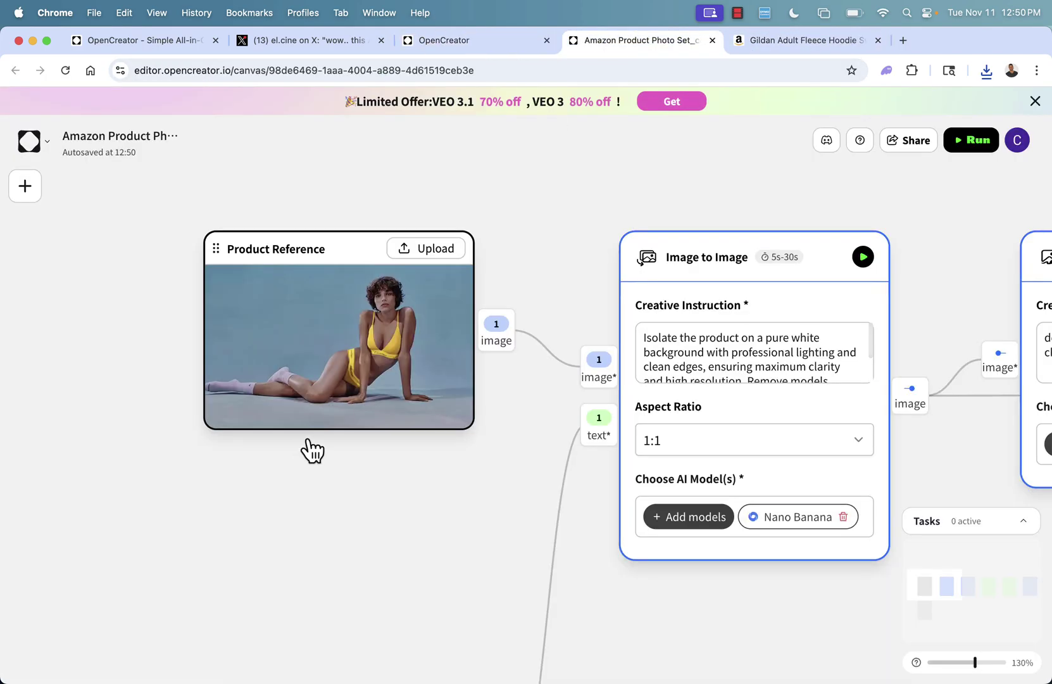
pyautogui.click(761, 45)
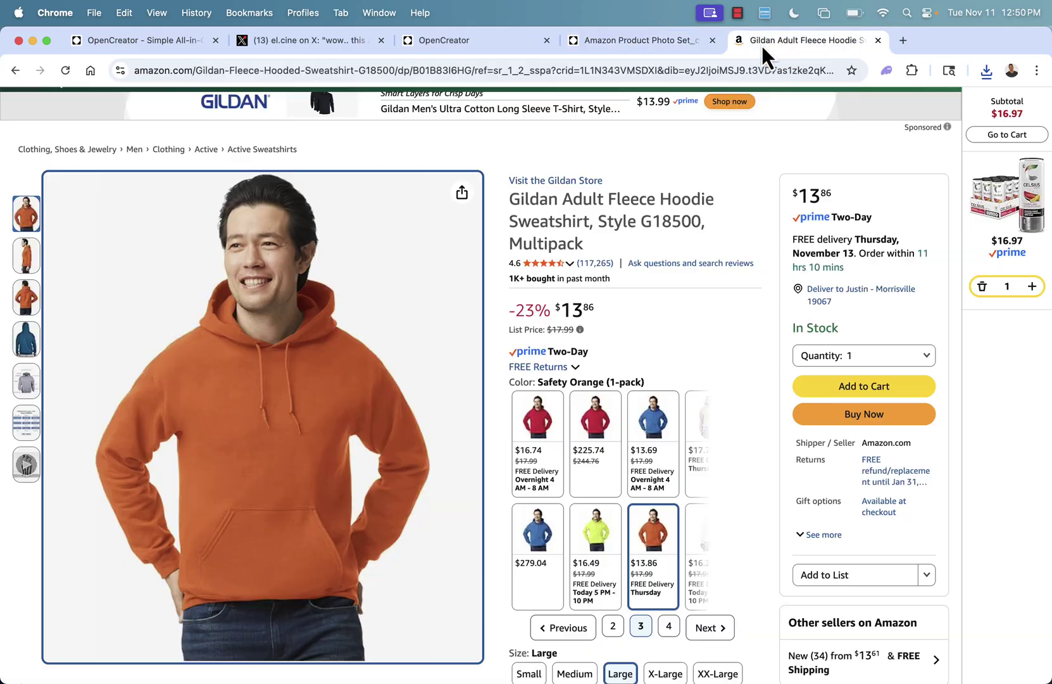
pyautogui.click(626, 50)
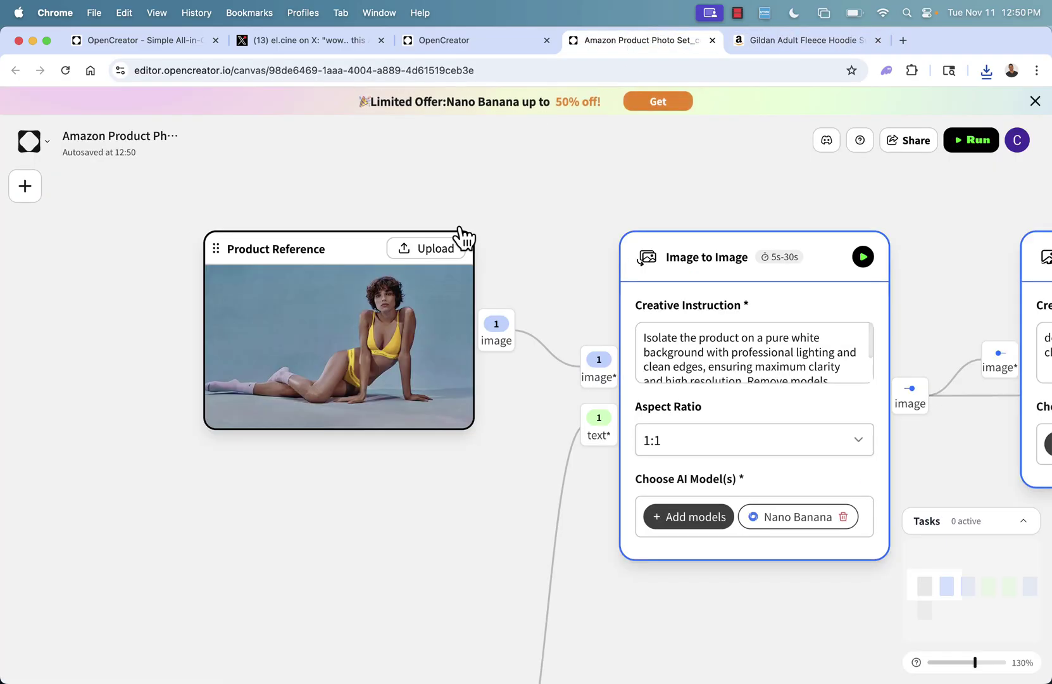
# Step: Upload the orange hoodie photo from Downloads into the Product Reference node
pyautogui.click(434, 250)
pyautogui.doubleClick(265, 239)
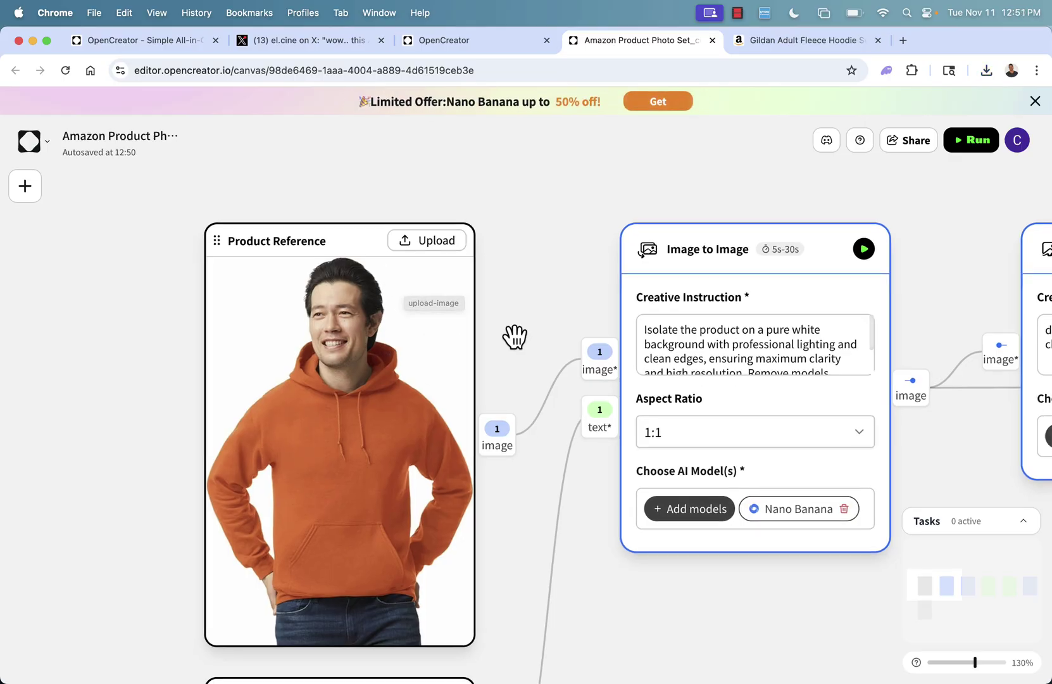
pyautogui.scroll(-5, 515, 336)
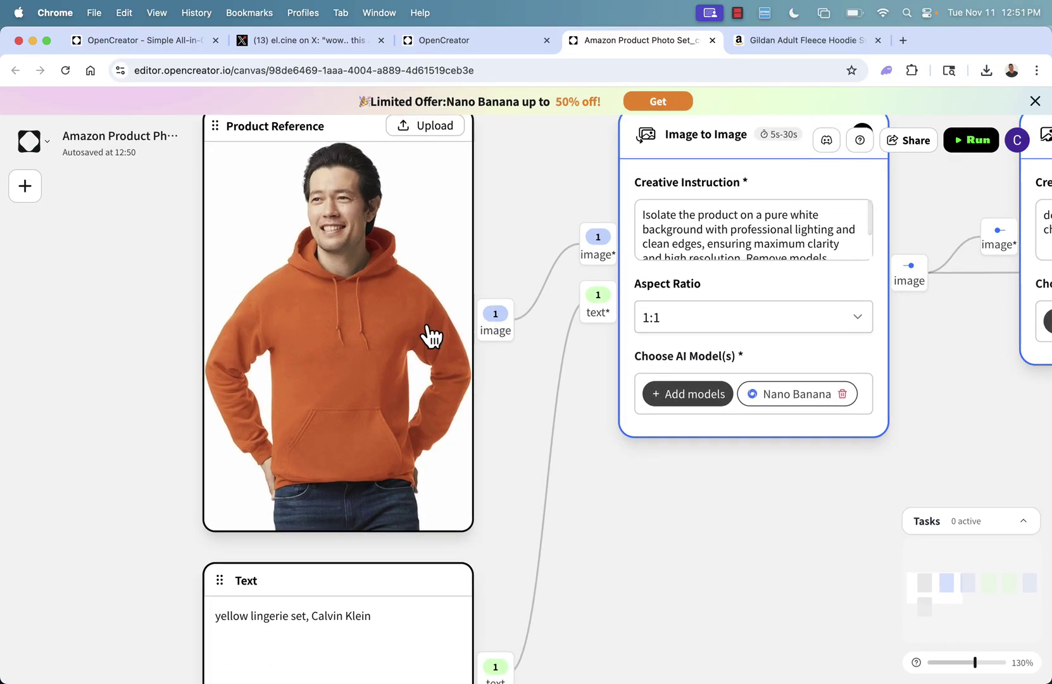
pyautogui.scroll(-3, 519, 414)
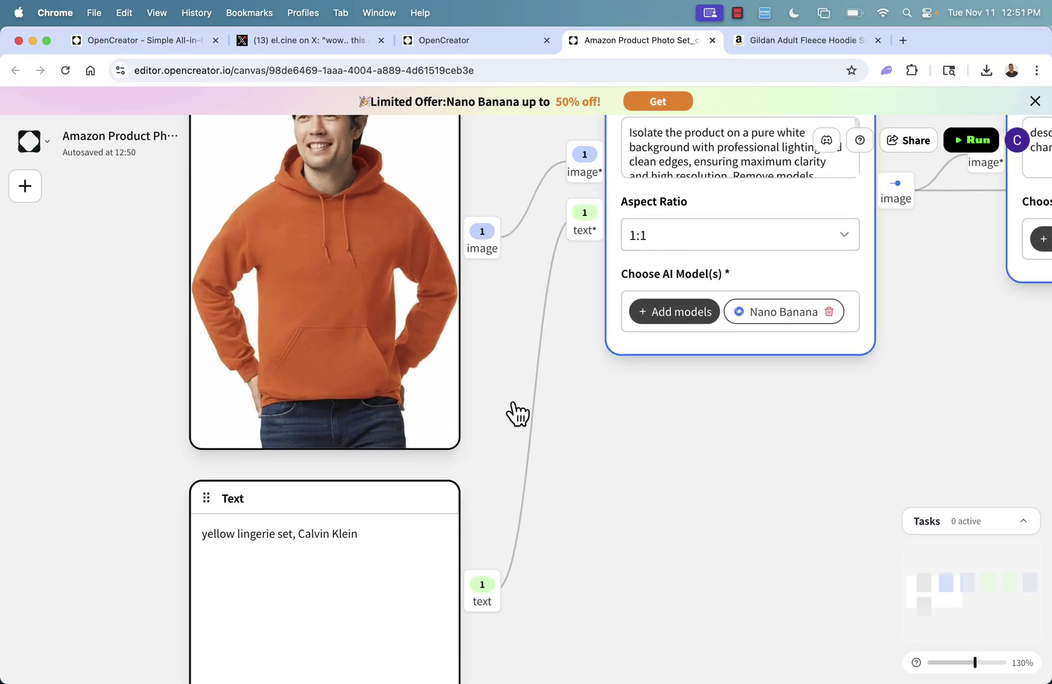
# Step: Replace the Text node's 'yellow lingerie set, Calvin Klein' with 'orange hoodie, gildan'
pyautogui.tripleClick(359, 543)
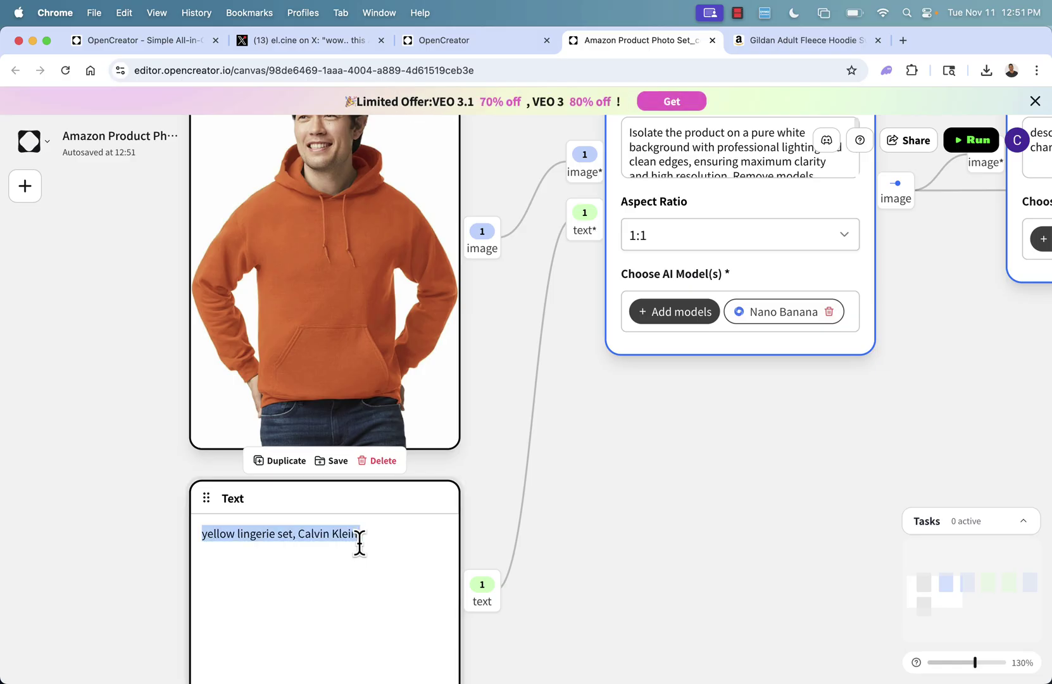
pyautogui.write('orange hoodie, gildan')
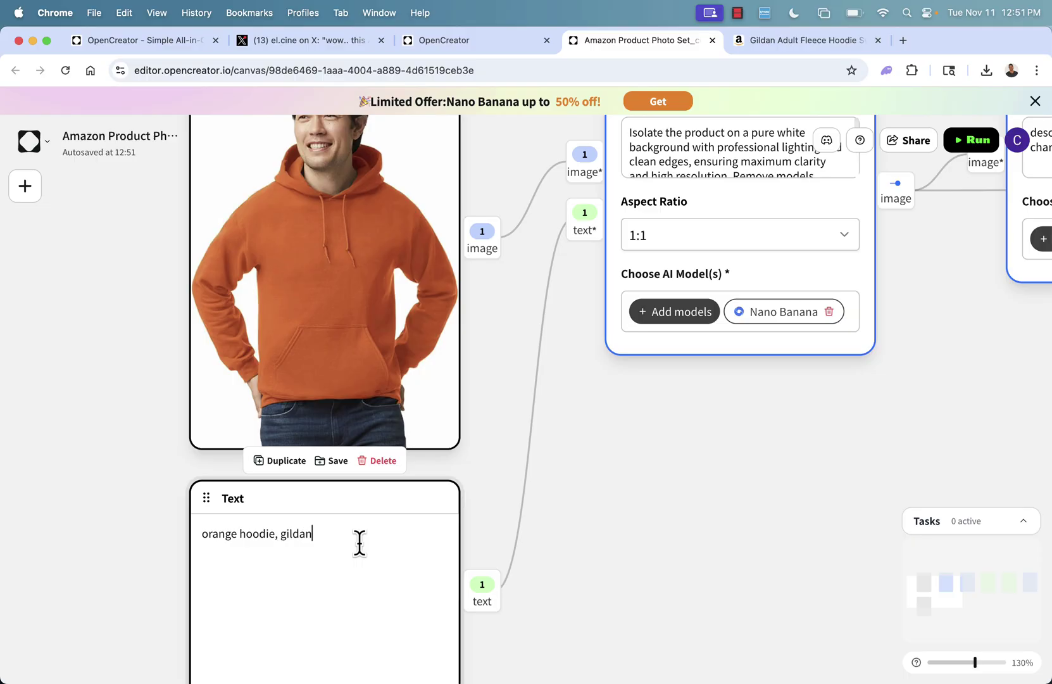
pyautogui.click(612, 584)
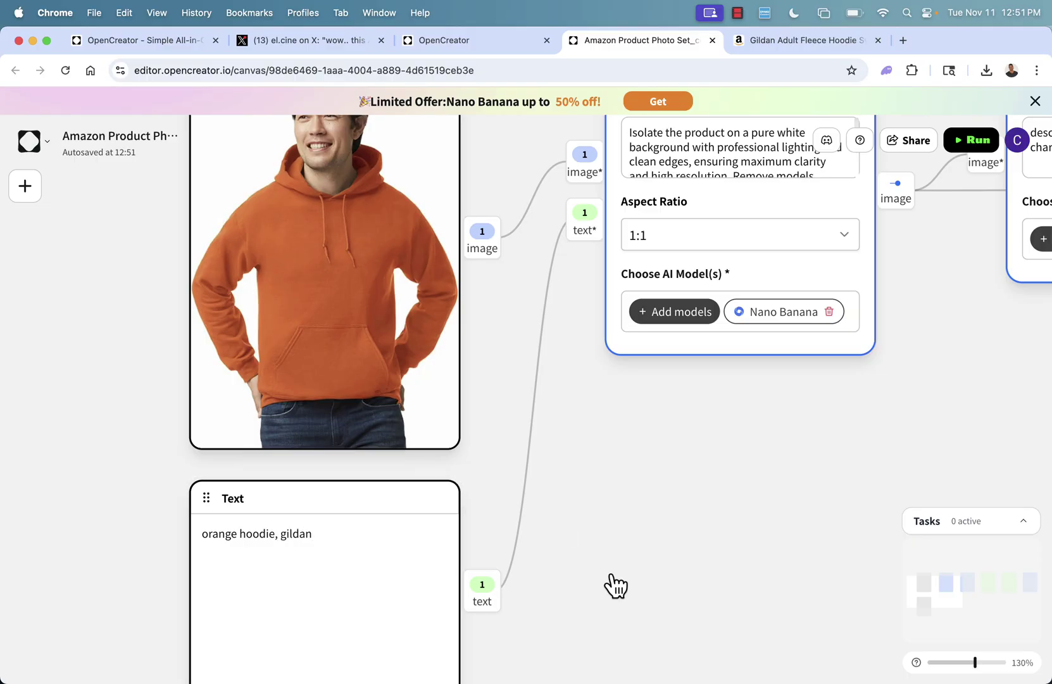
pyautogui.scroll(3, 615, 585)
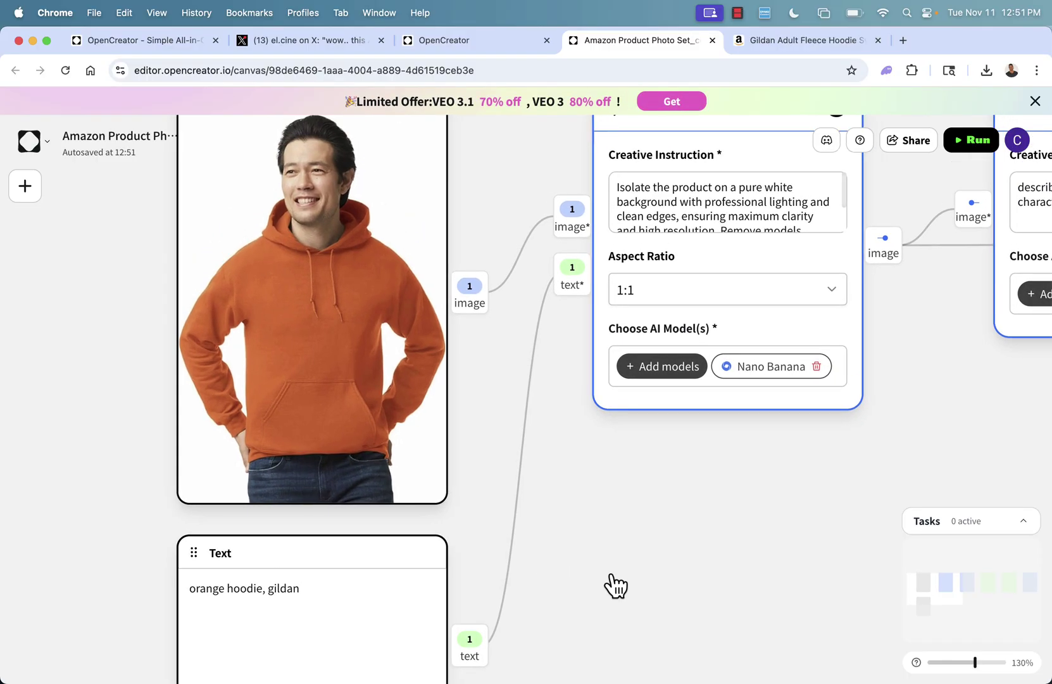
pyautogui.hscroll(2, 616, 585)
pyautogui.hscroll(1, 616, 585)
pyautogui.hscroll(1, 615, 585)
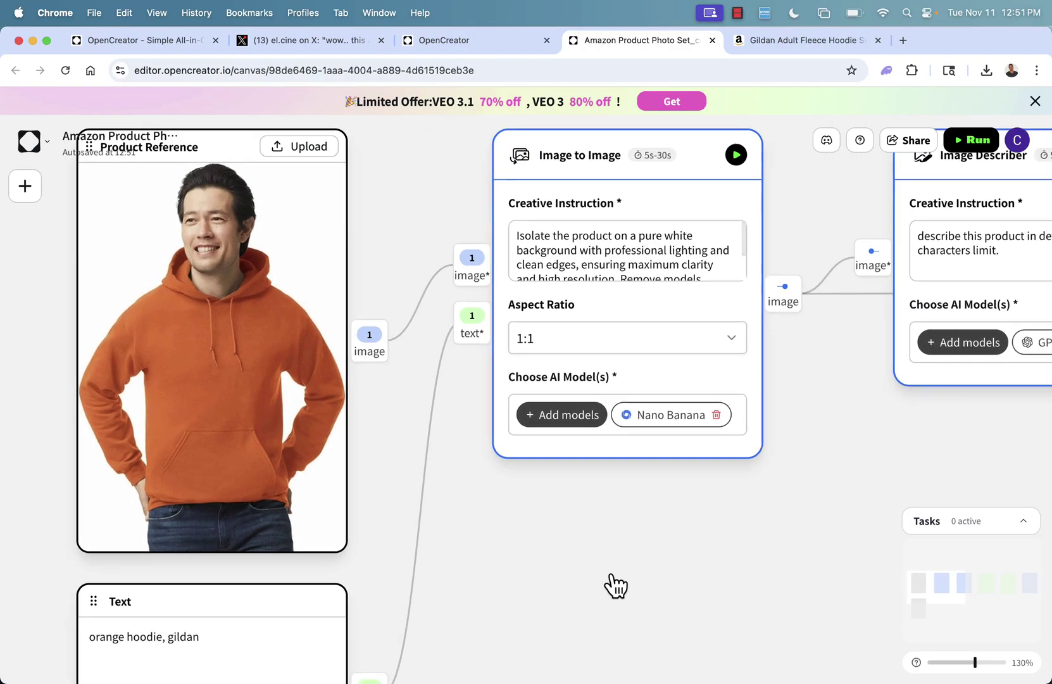
pyautogui.hscroll(1, 615, 586)
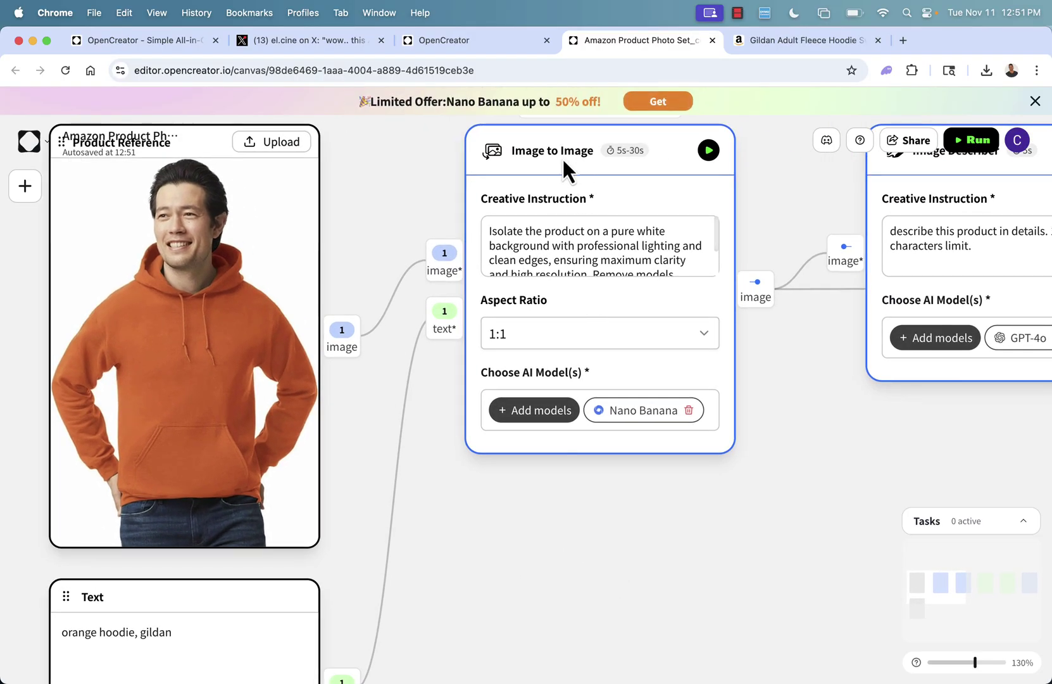
pyautogui.scroll(-2, 526, 230)
pyautogui.scroll(1, 528, 238)
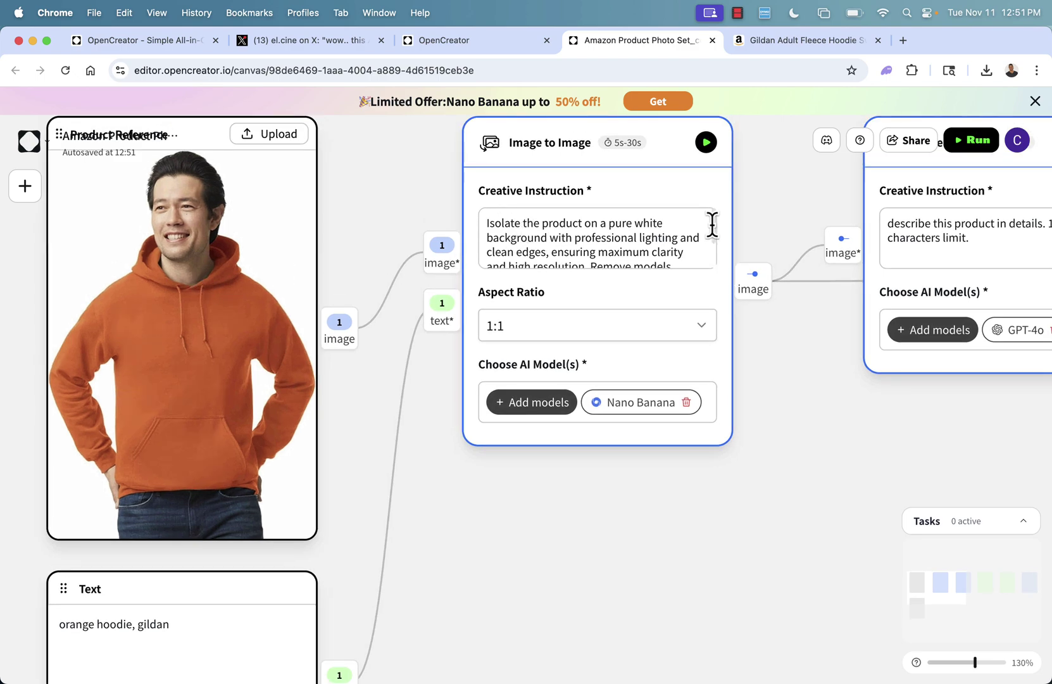
pyautogui.scroll(-2, 712, 226)
pyautogui.scroll(-1, 714, 240)
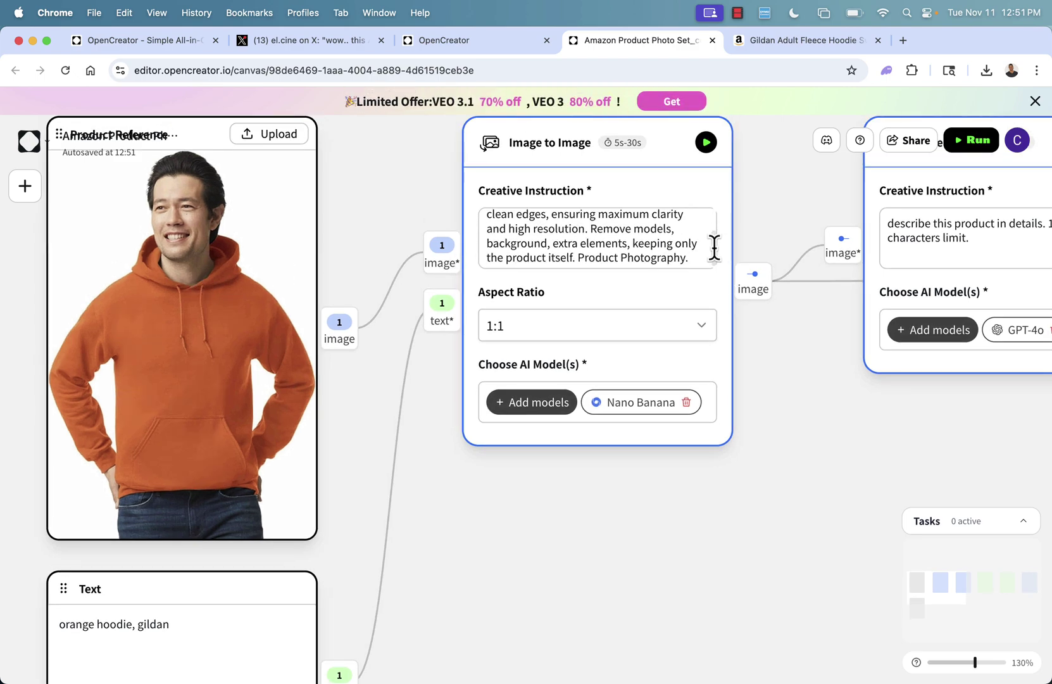
pyautogui.scroll(-1, 714, 247)
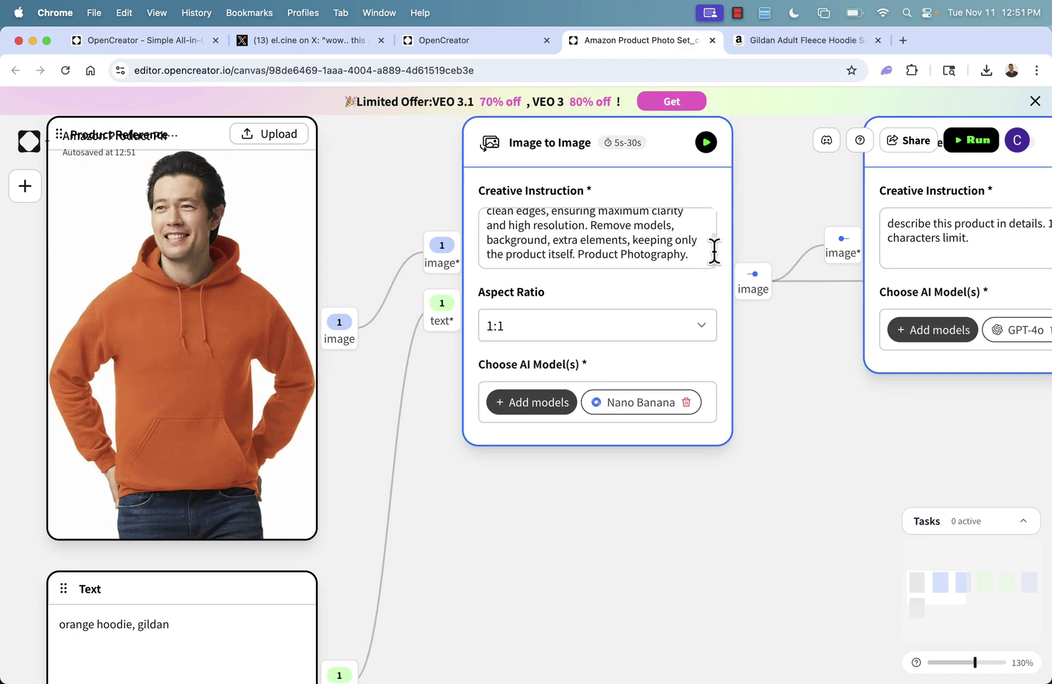
pyautogui.scroll(1, 714, 246)
pyautogui.scroll(2, 717, 234)
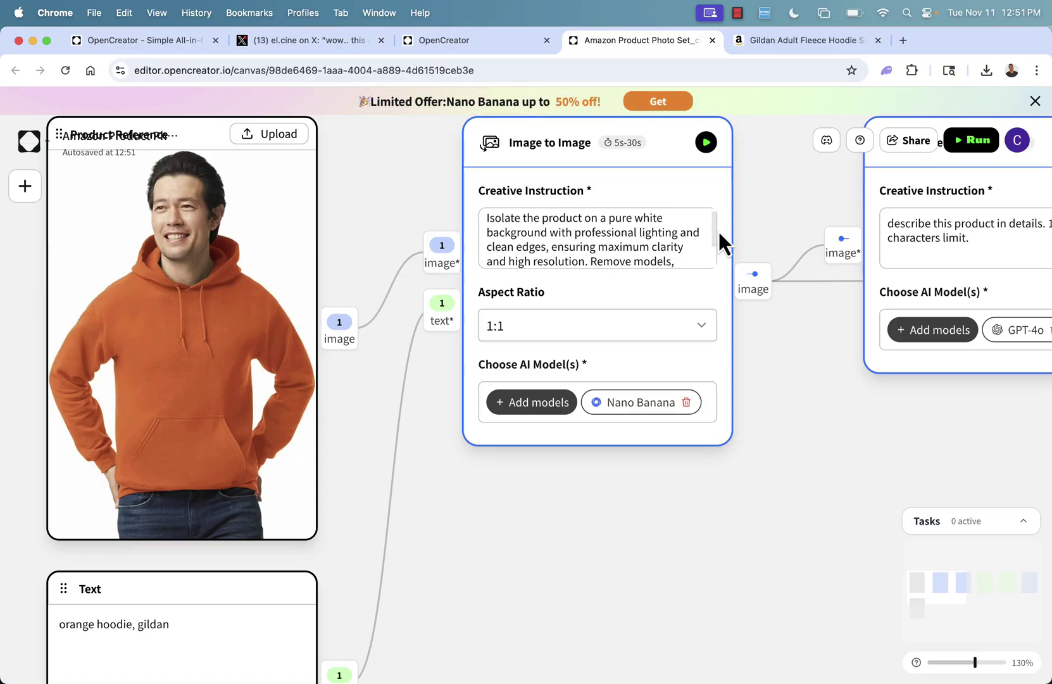
pyautogui.click(520, 405)
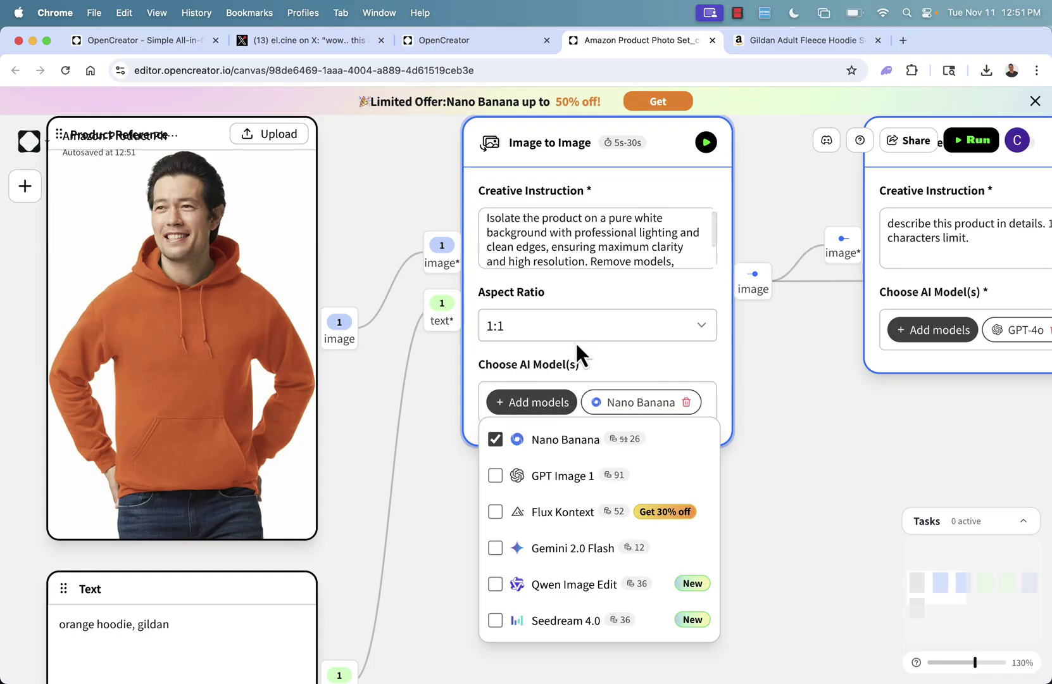
pyautogui.click(659, 348)
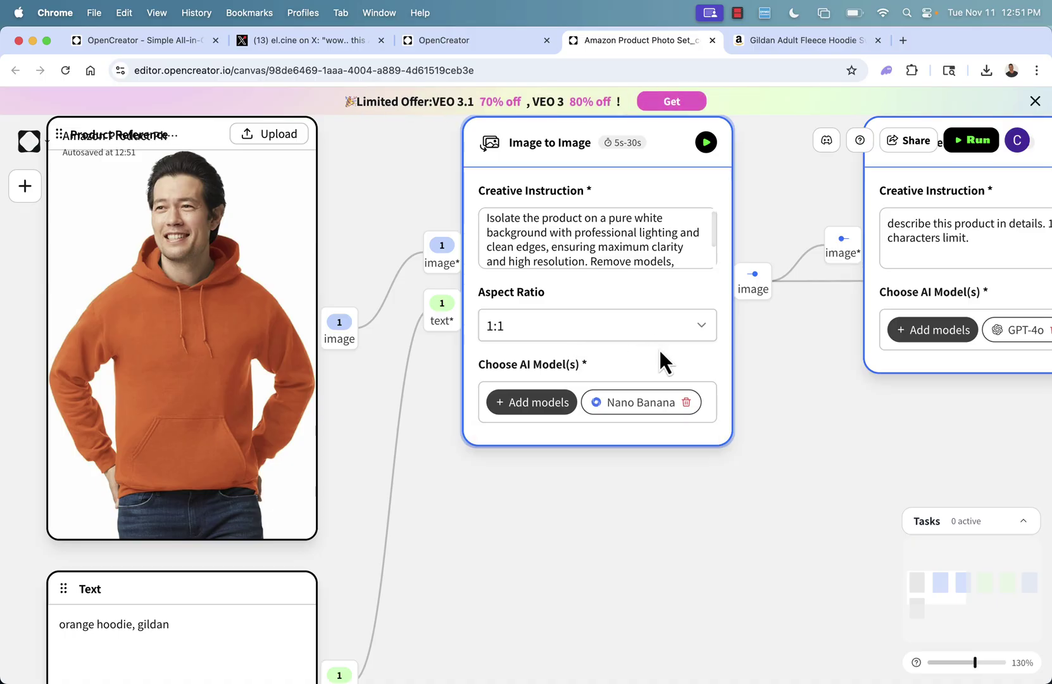
pyautogui.click(634, 328)
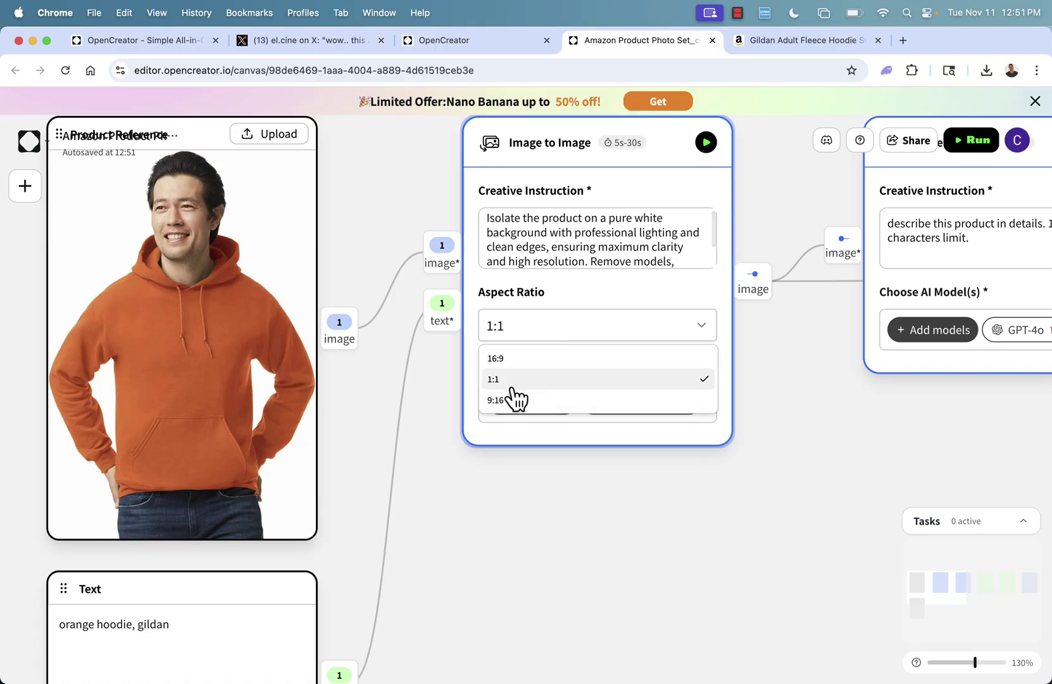
pyautogui.click(511, 389)
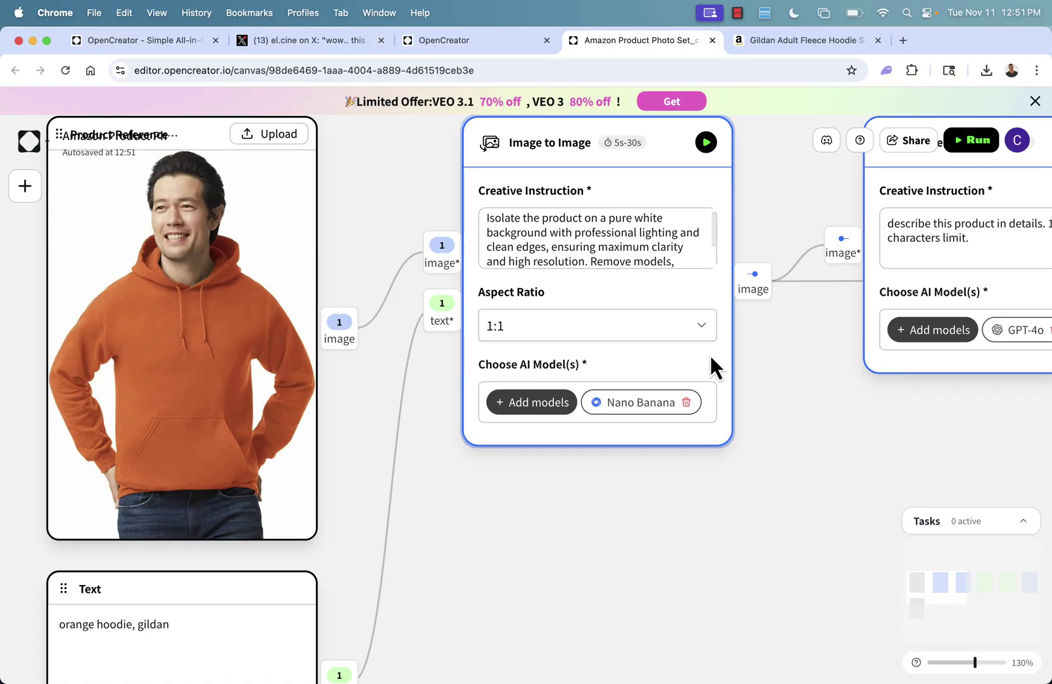
pyautogui.scroll(3, 711, 365)
pyautogui.hscroll(3, 711, 367)
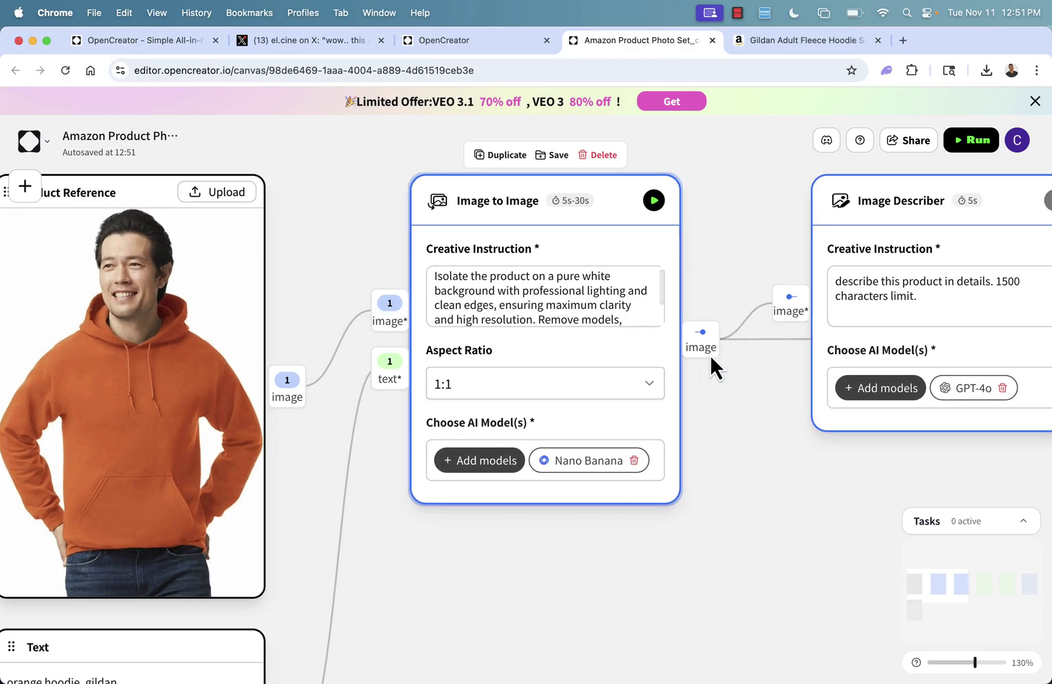
pyautogui.scroll(-2, 669, 501)
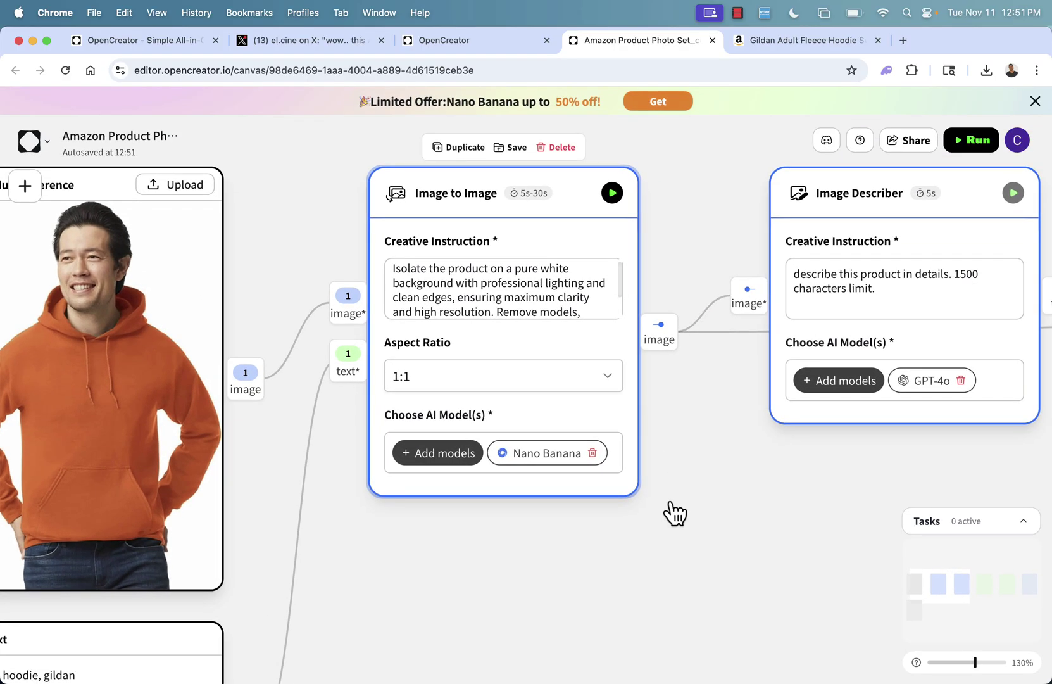
pyautogui.hscroll(5, 674, 512)
pyautogui.hscroll(3, 674, 511)
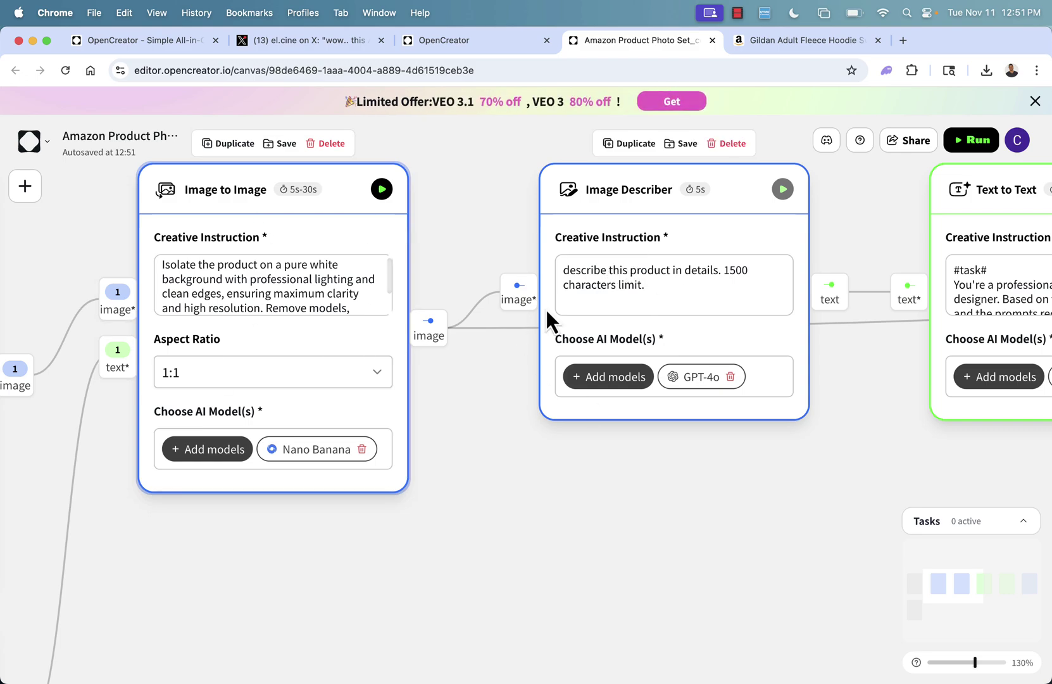
pyautogui.moveTo(905, 345)
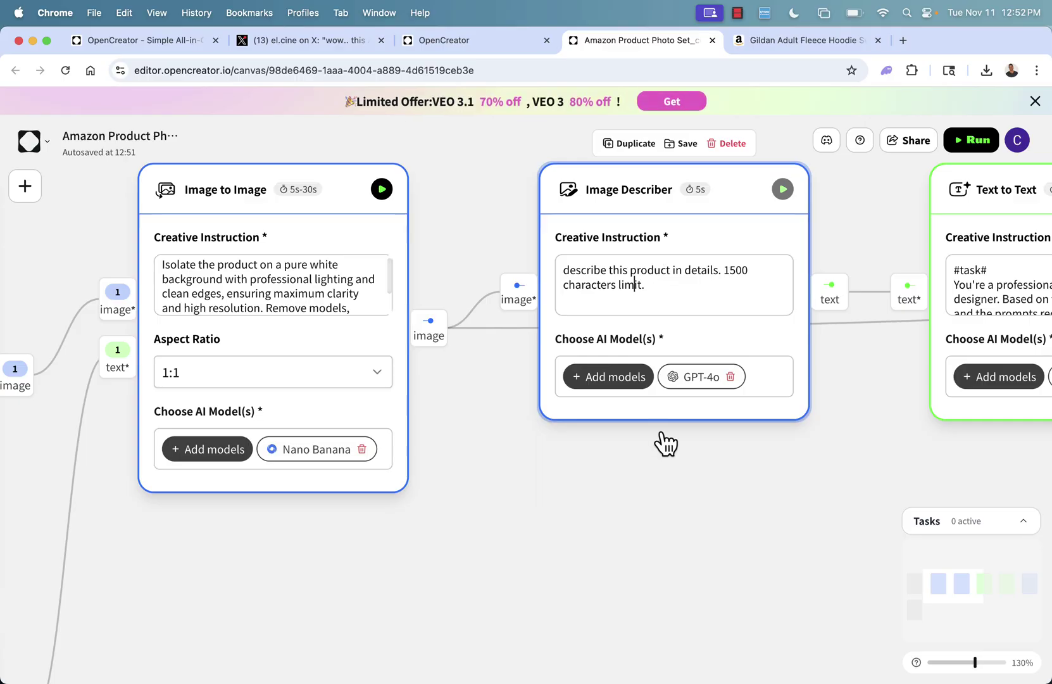
pyautogui.hscroll(3, 664, 441)
pyautogui.hscroll(5, 664, 442)
pyautogui.hscroll(2, 664, 410)
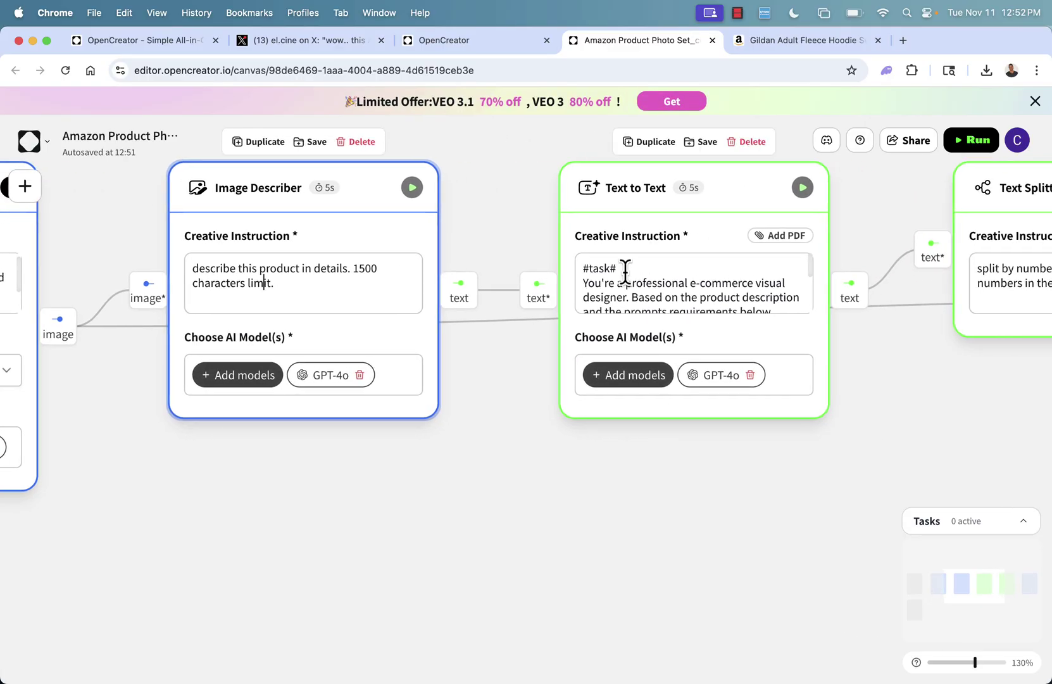
pyautogui.scroll(-1, 613, 294)
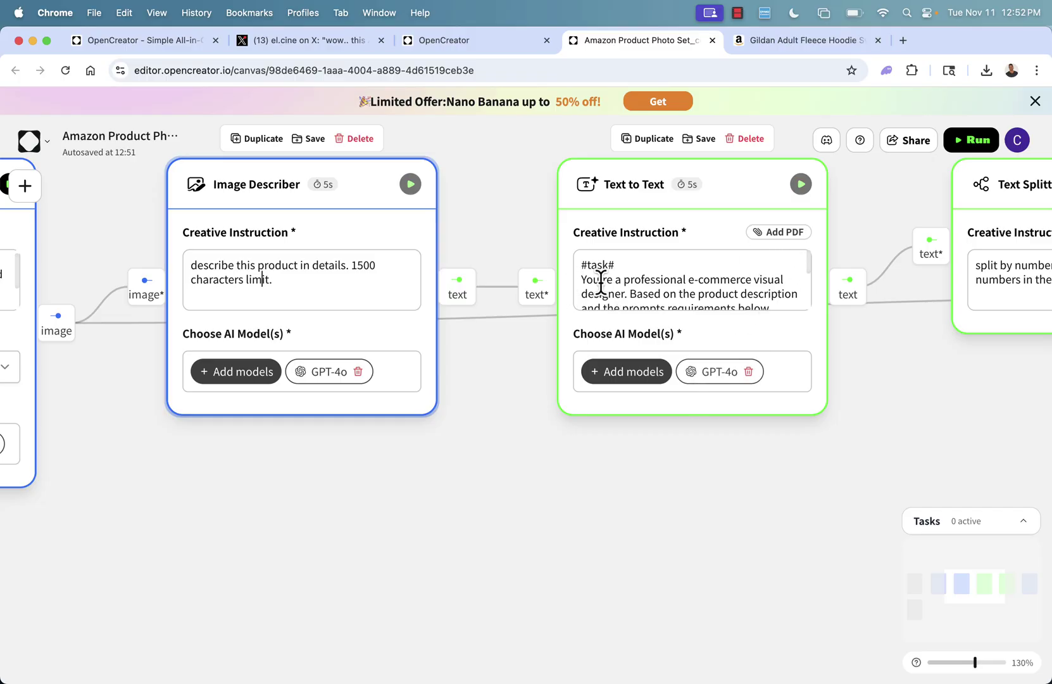
pyautogui.scroll(-1, 734, 274)
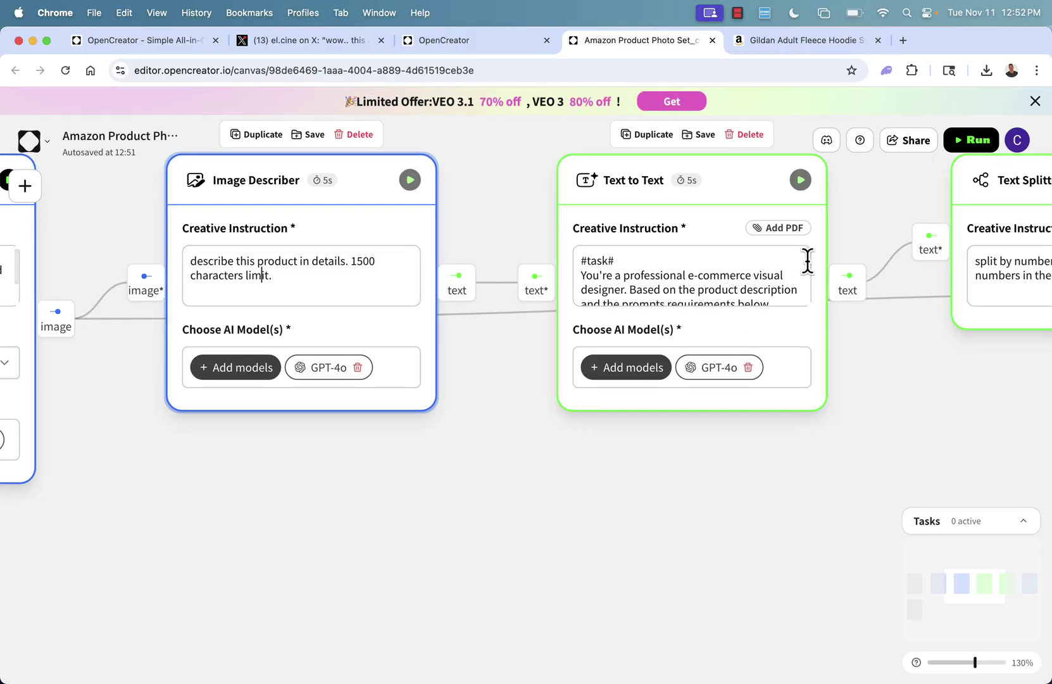
pyautogui.scroll(-3, 809, 260)
pyautogui.scroll(3, 808, 256)
pyautogui.scroll(-1, 777, 278)
pyautogui.scroll(-2, 777, 278)
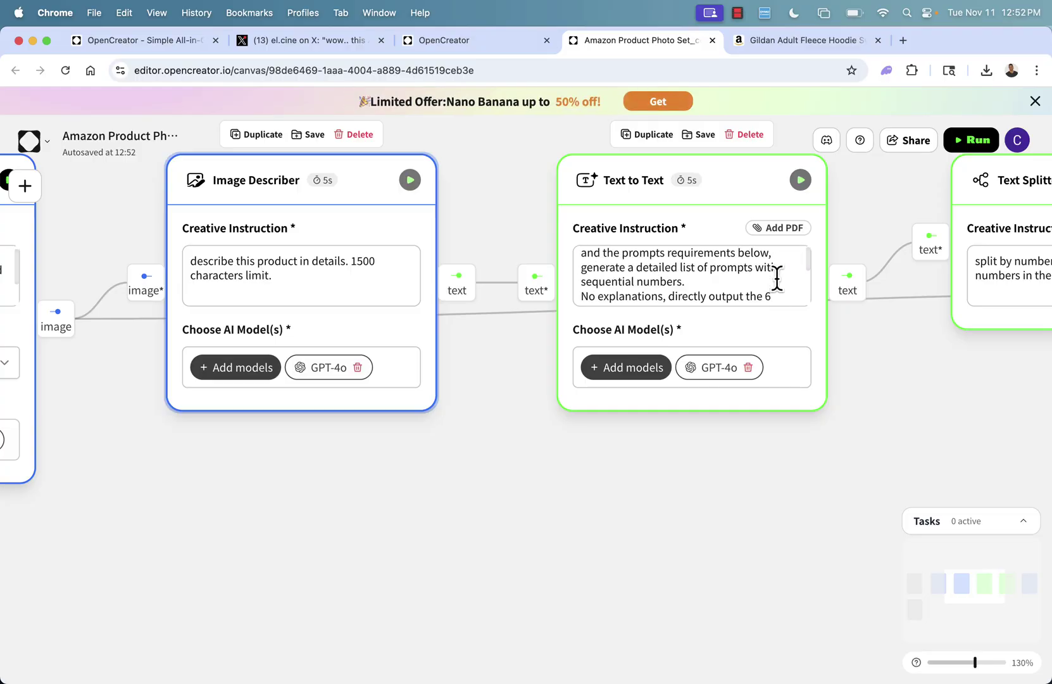
pyautogui.scroll(-1, 777, 278)
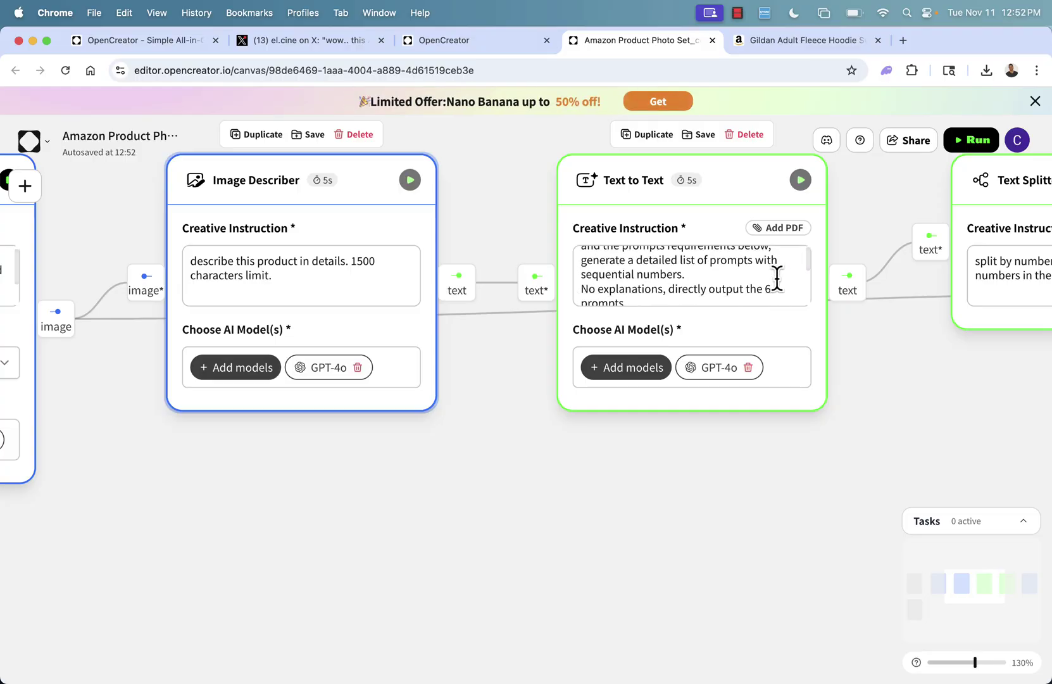
pyautogui.scroll(-1, 777, 278)
pyautogui.scroll(-2, 778, 278)
pyautogui.scroll(-1, 777, 277)
pyautogui.scroll(-1, 777, 278)
pyautogui.scroll(1, 777, 278)
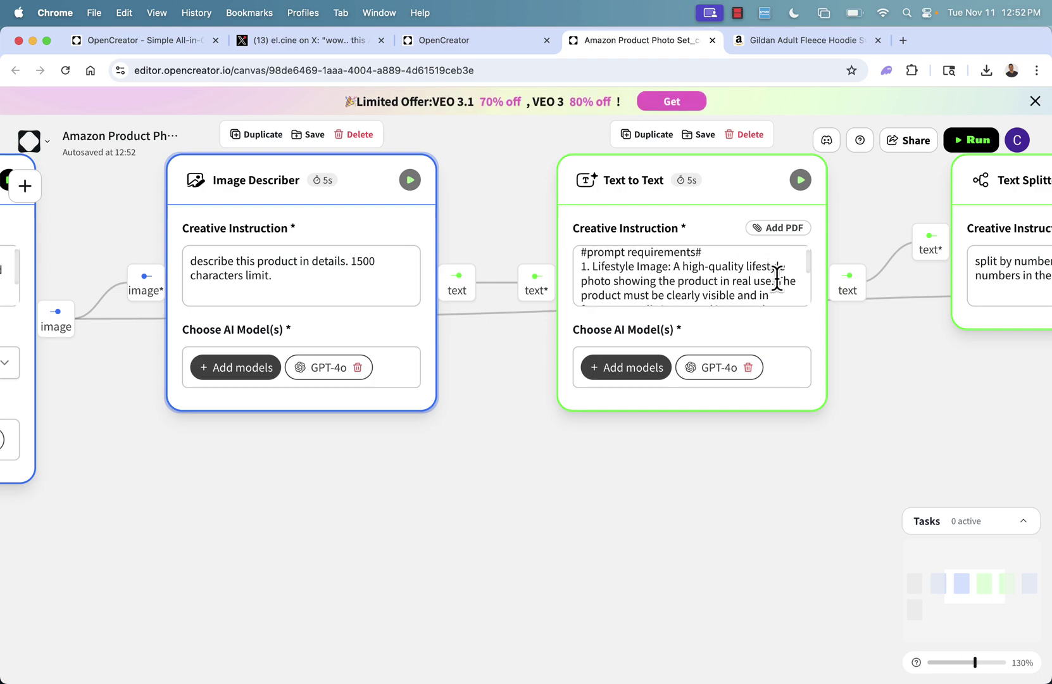
pyautogui.scroll(-2, 777, 278)
pyautogui.scroll(-2, 777, 277)
pyautogui.scroll(-1, 778, 278)
pyautogui.scroll(-2, 747, 278)
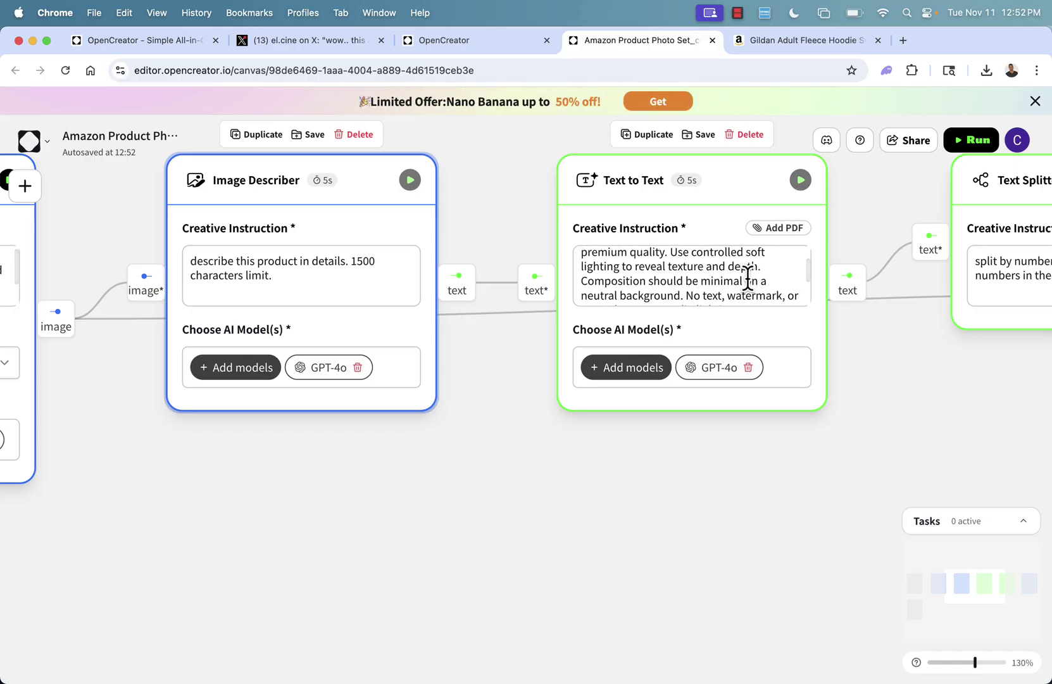
pyautogui.scroll(-2, 747, 278)
pyautogui.scroll(-1, 748, 281)
pyautogui.scroll(-2, 747, 280)
pyautogui.scroll(-2, 748, 279)
pyautogui.scroll(1, 747, 280)
pyautogui.scroll(-1, 747, 280)
pyautogui.scroll(-2, 747, 278)
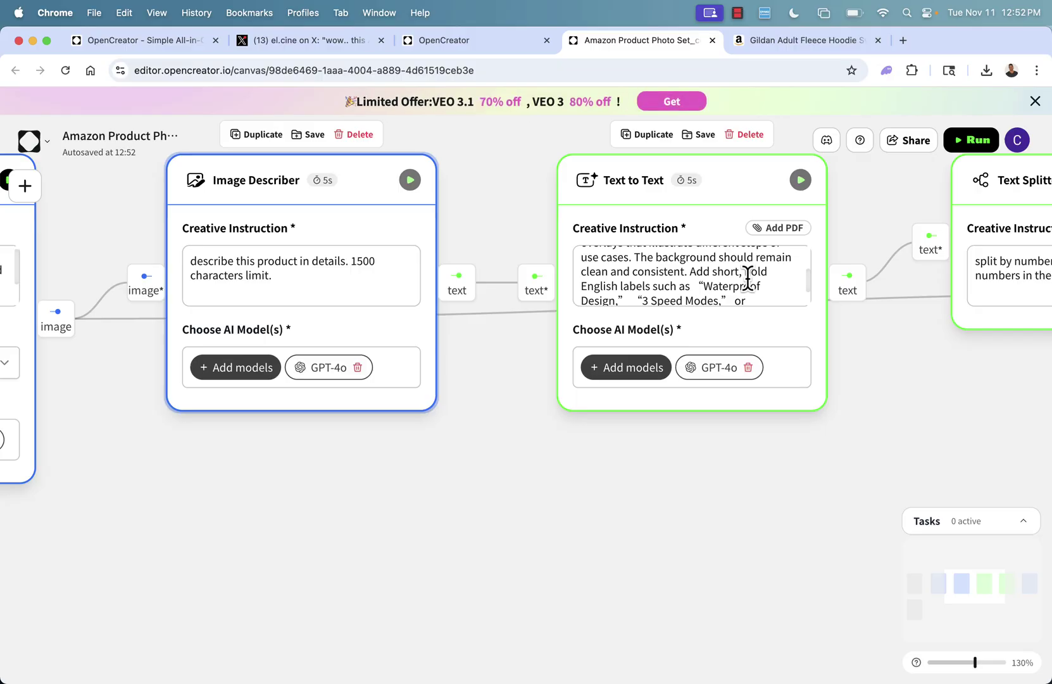
pyautogui.scroll(3, 747, 280)
pyautogui.scroll(3, 748, 279)
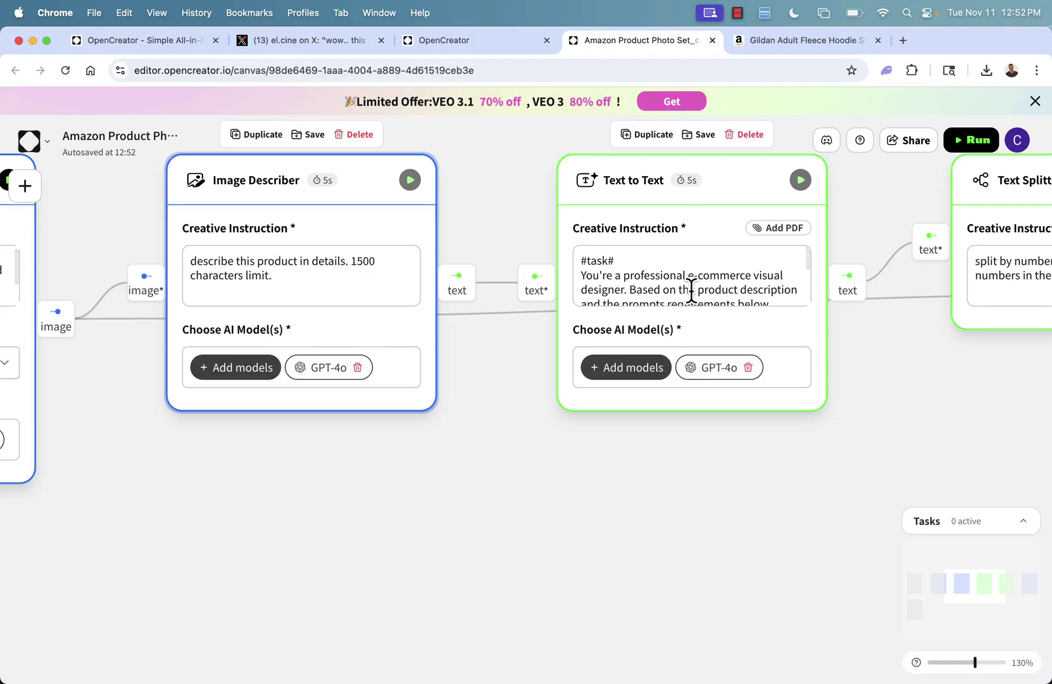
pyautogui.scroll(-2, 691, 290)
pyautogui.scroll(-2, 688, 289)
pyautogui.scroll(-2, 686, 288)
pyautogui.scroll(-2, 674, 282)
pyautogui.scroll(-2, 664, 277)
pyautogui.scroll(-2, 664, 277)
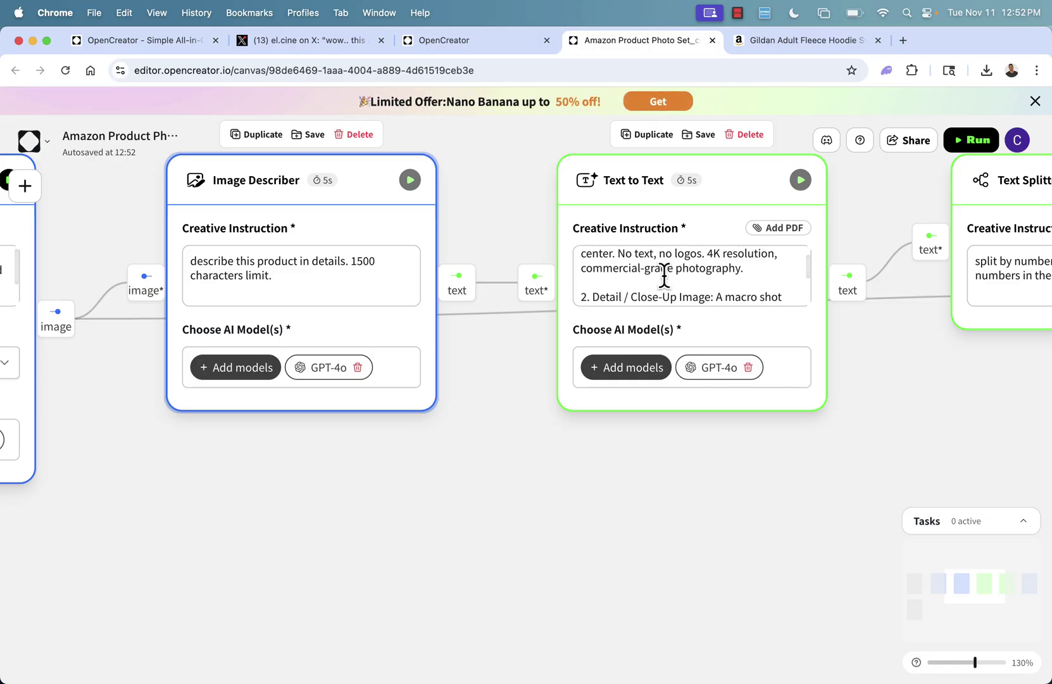
pyautogui.scroll(-2, 664, 278)
pyautogui.scroll(-2, 664, 278)
pyautogui.scroll(5, 665, 278)
pyautogui.scroll(5, 664, 275)
pyautogui.hscroll(1, 594, 432)
pyautogui.hscroll(3, 594, 432)
pyautogui.hscroll(2, 593, 433)
pyautogui.hscroll(2, 575, 436)
pyautogui.hscroll(1, 563, 437)
pyautogui.scroll(-1, 557, 439)
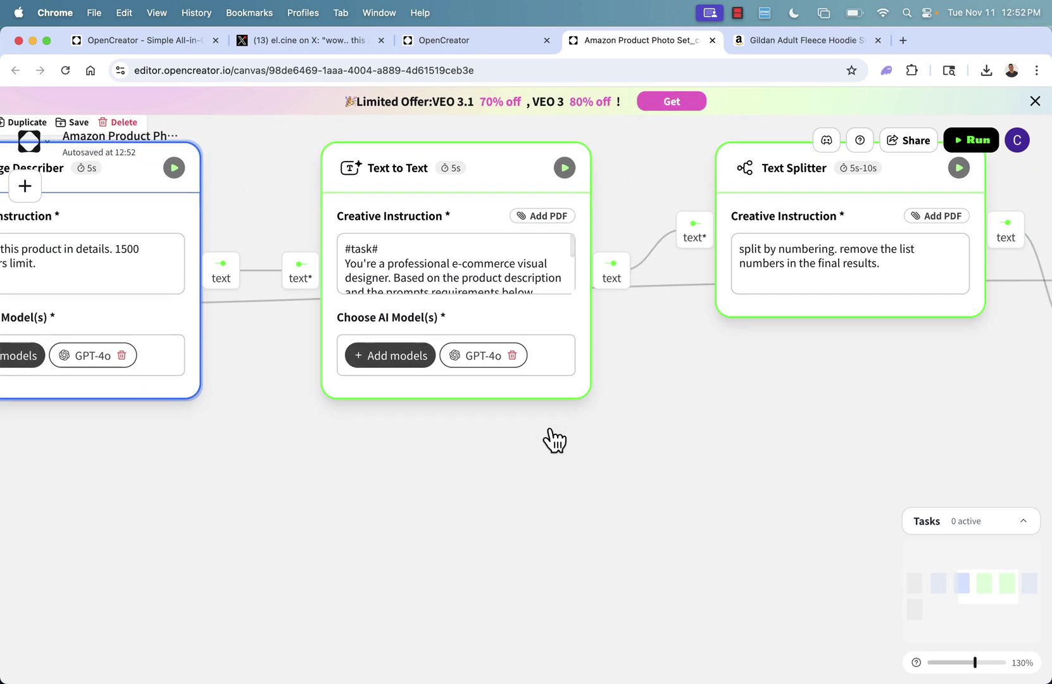
pyautogui.hscroll(3, 543, 439)
pyautogui.scroll(1, 543, 440)
pyautogui.hscroll(1, 559, 394)
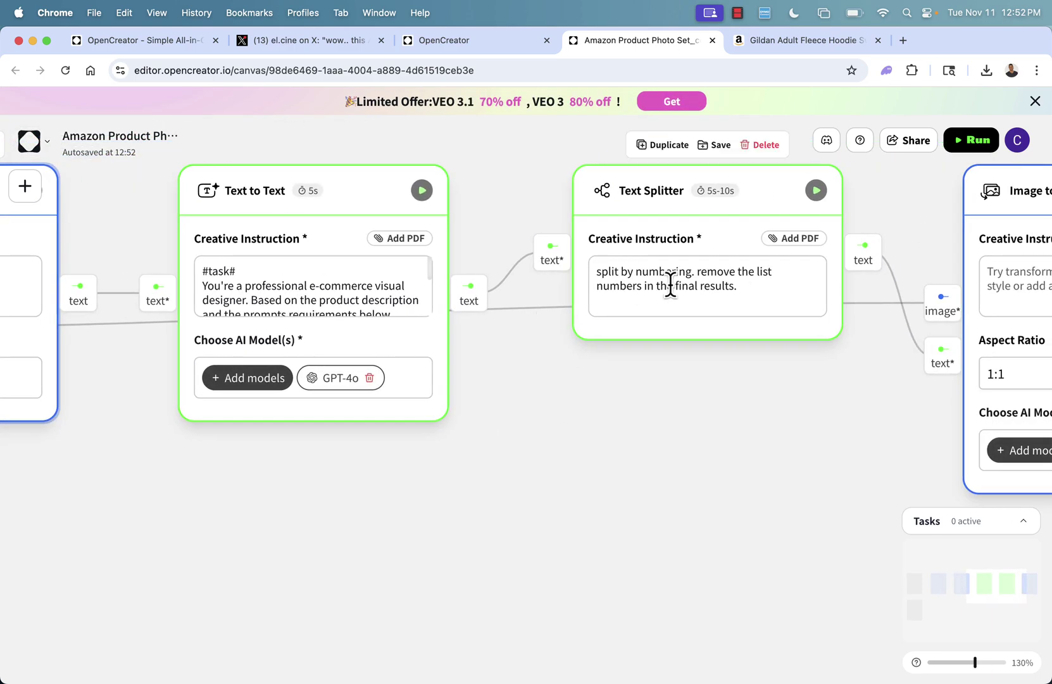
pyautogui.hscroll(1, 766, 285)
pyautogui.hscroll(2, 768, 288)
pyautogui.hscroll(1, 768, 288)
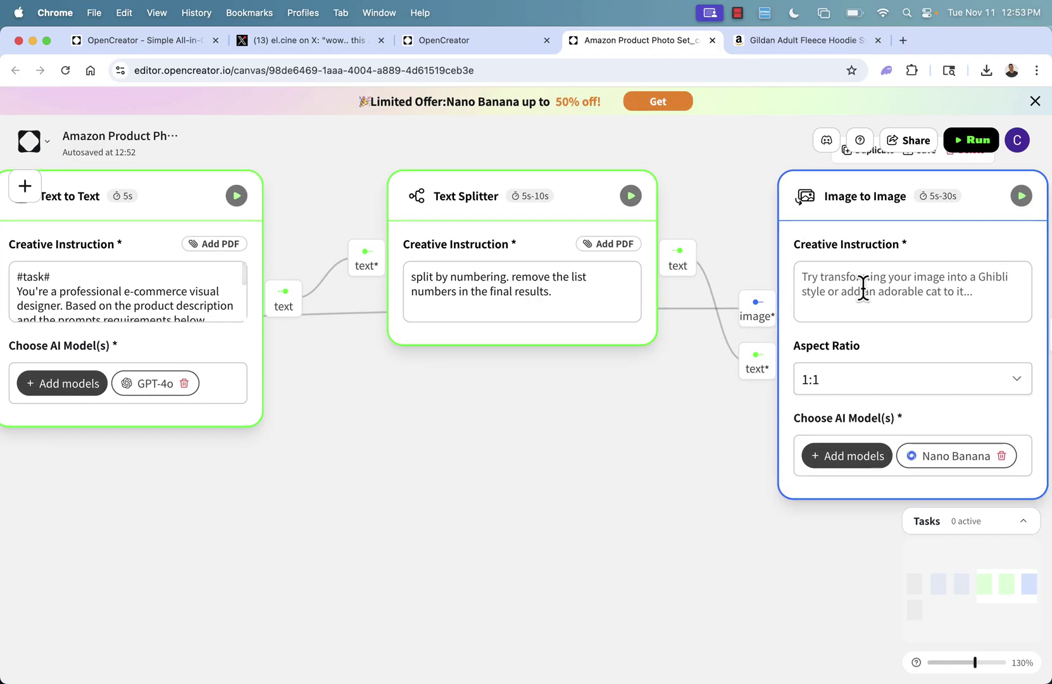
pyautogui.scroll(-1, 666, 439)
pyautogui.hscroll(1, 665, 439)
pyautogui.hscroll(2, 666, 440)
pyautogui.hscroll(1, 664, 440)
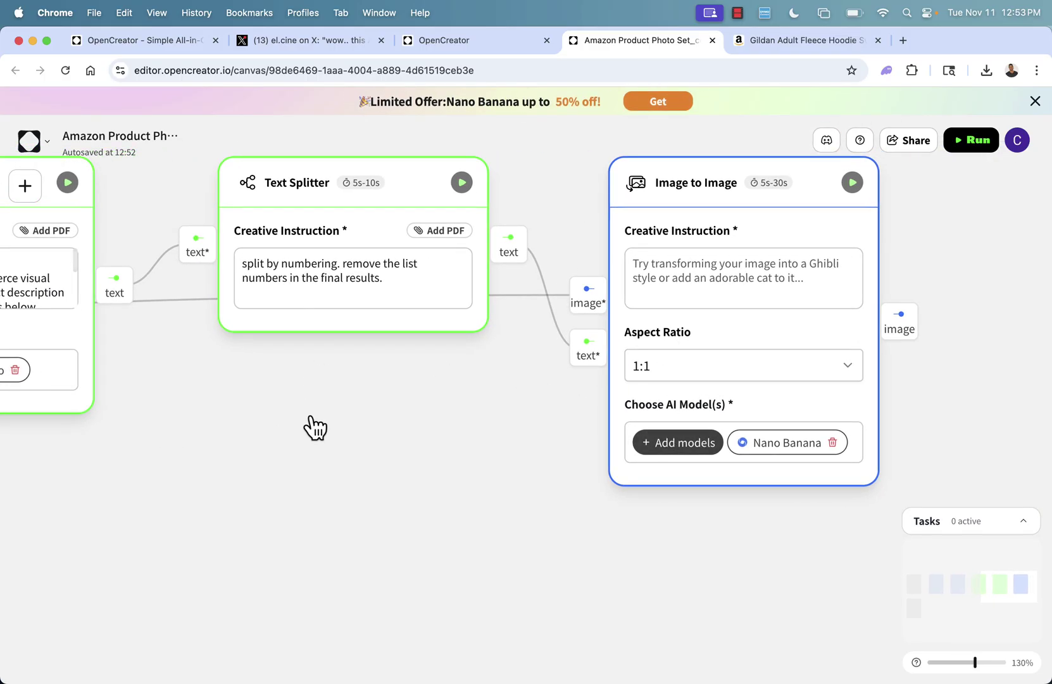
pyautogui.scroll(-5, 307, 425)
pyautogui.hscroll(-3, 355, 428)
pyautogui.hscroll(-3, 355, 428)
pyautogui.scroll(-1, 355, 427)
pyautogui.hscroll(-3, 355, 427)
pyautogui.hscroll(-2, 355, 428)
pyautogui.hscroll(-2, 355, 428)
pyautogui.hscroll(-3, 355, 428)
pyautogui.hscroll(-1, 355, 427)
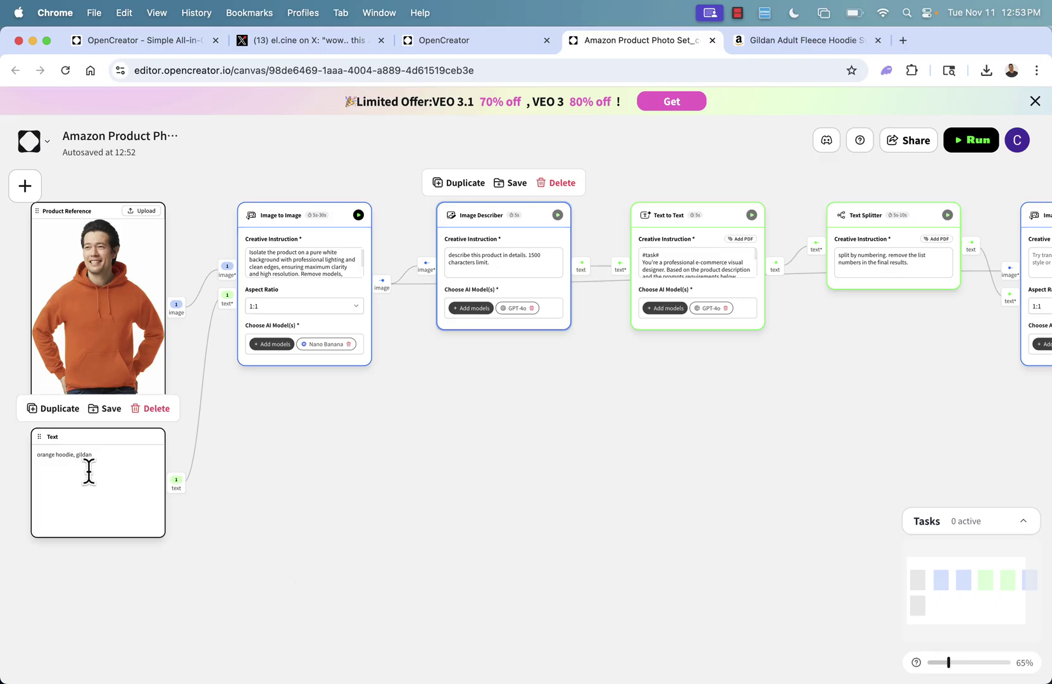
pyautogui.hscroll(1, 491, 495)
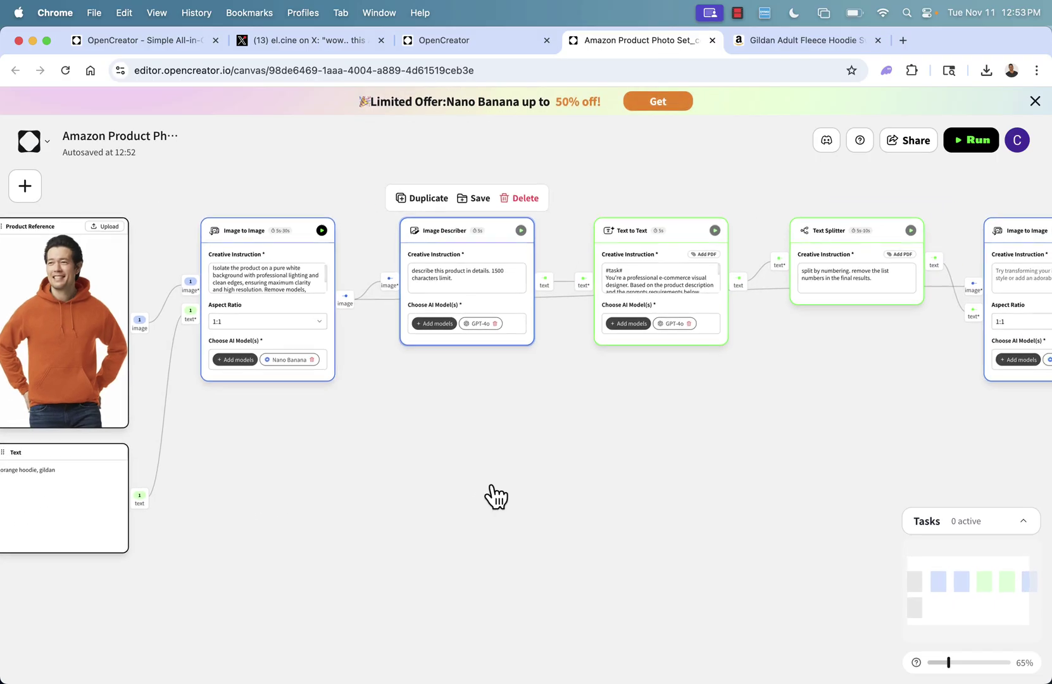
pyautogui.hscroll(2, 496, 497)
# Step: Run the hoodie workflow, expand the Text to Text prompt list, and tick four split prompts
pyautogui.click(966, 142)
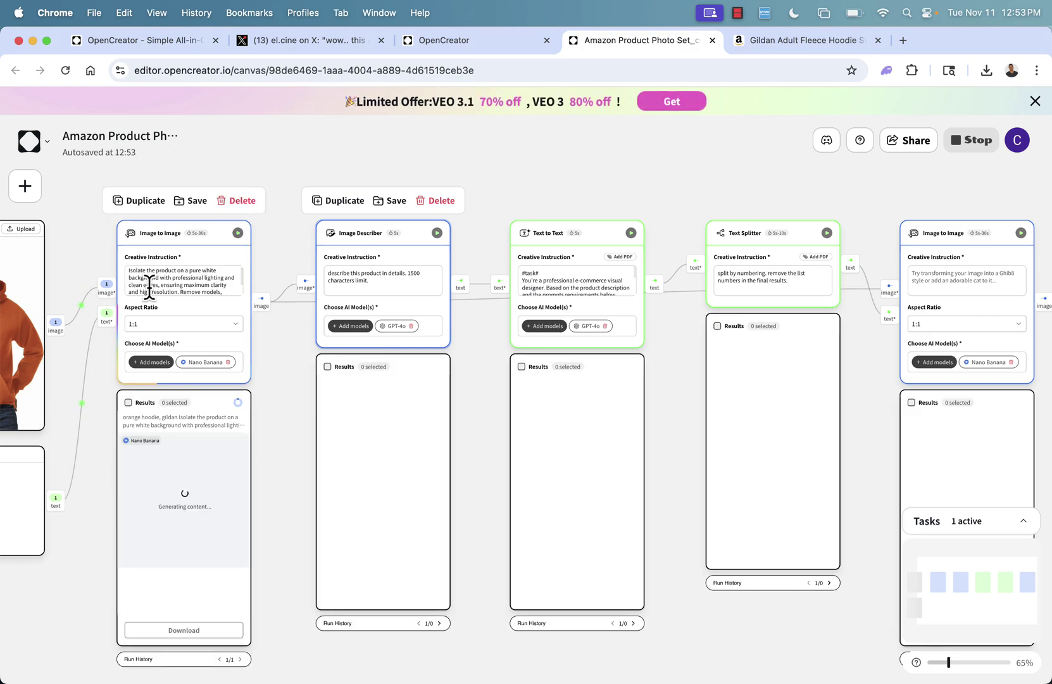
pyautogui.hscroll(-2, 102, 332)
pyautogui.hscroll(-1, 105, 335)
pyautogui.scroll(2, 103, 333)
pyautogui.hscroll(-1, 103, 333)
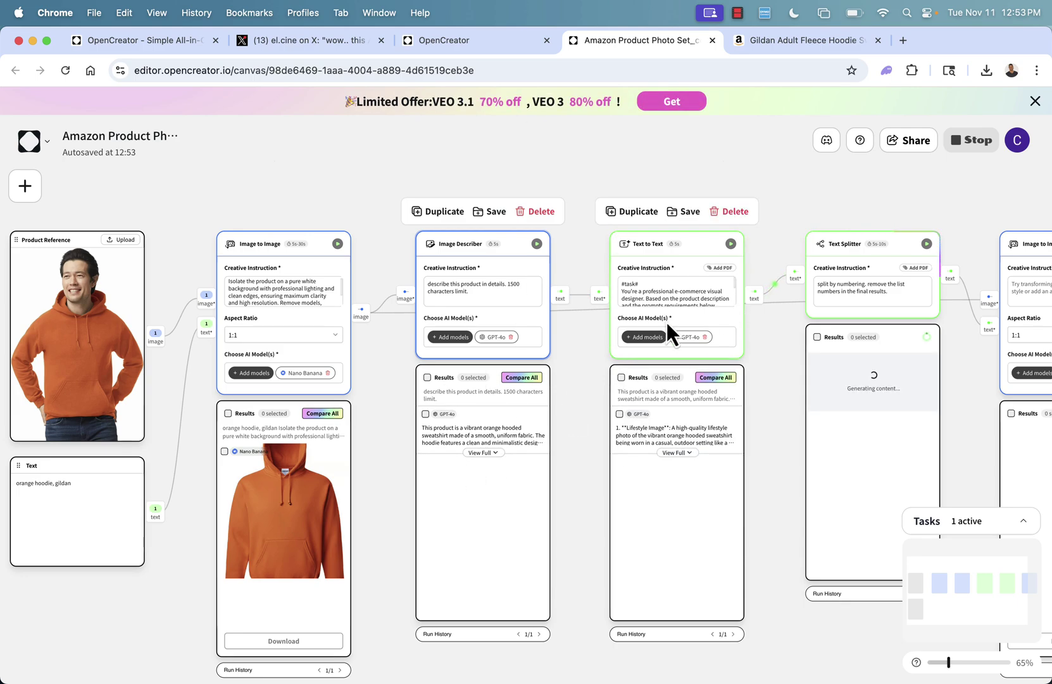
pyautogui.click(674, 453)
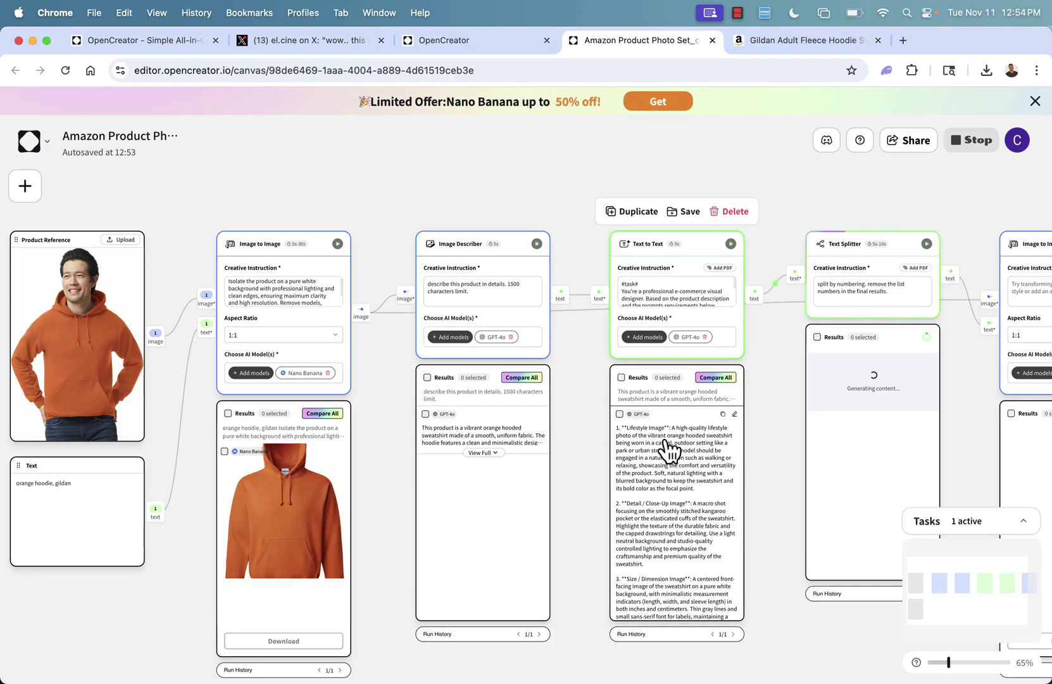
pyautogui.scroll(-1, 647, 462)
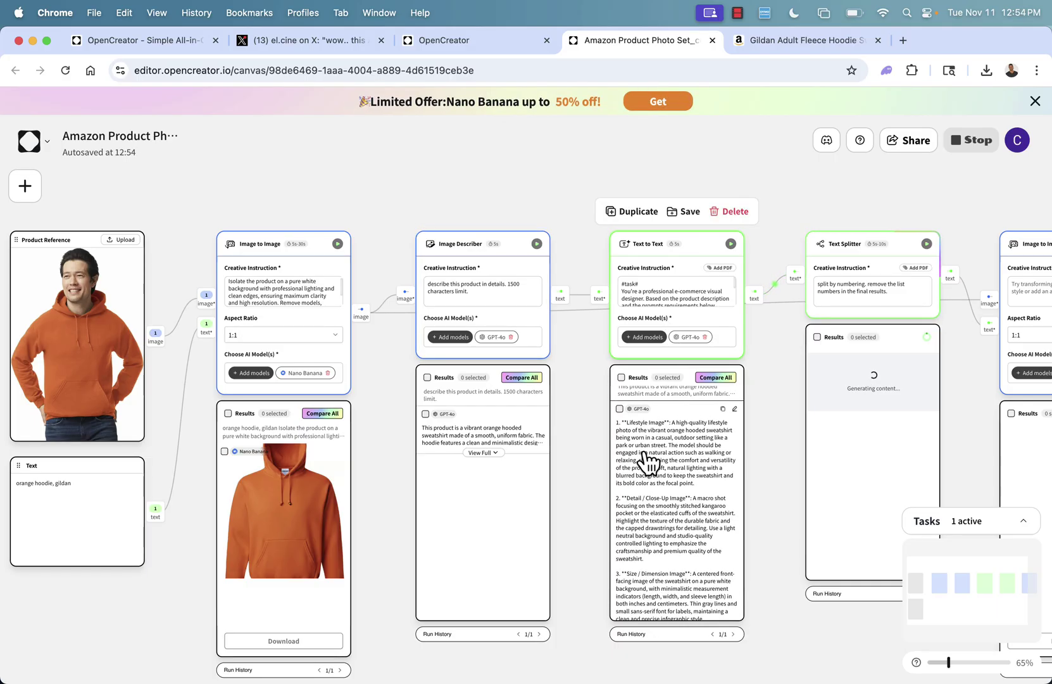
pyautogui.scroll(-2, 648, 461)
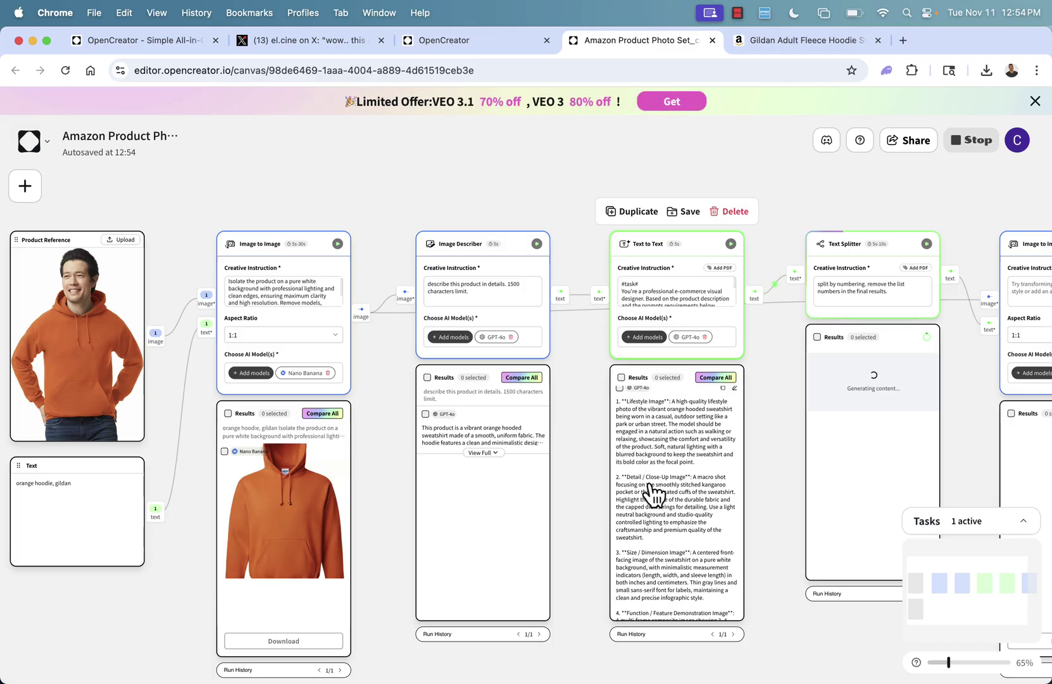
pyautogui.scroll(-2, 652, 493)
pyautogui.scroll(-2, 651, 494)
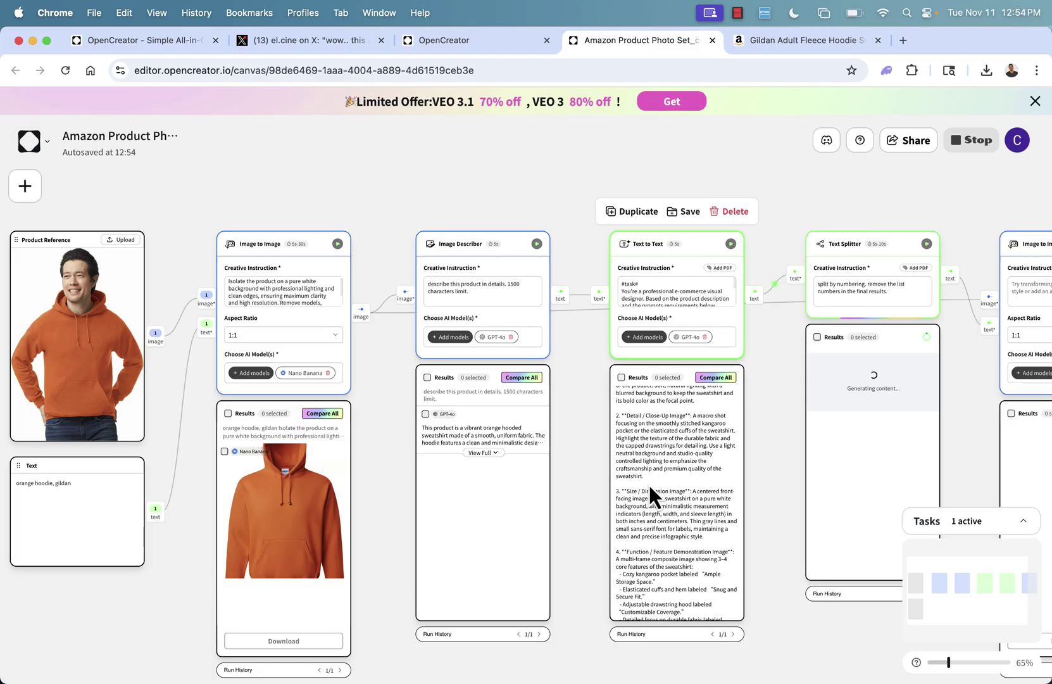
pyautogui.scroll(-1, 652, 493)
pyautogui.scroll(-1, 652, 493)
pyautogui.scroll(-1, 652, 493)
pyautogui.scroll(-1, 651, 494)
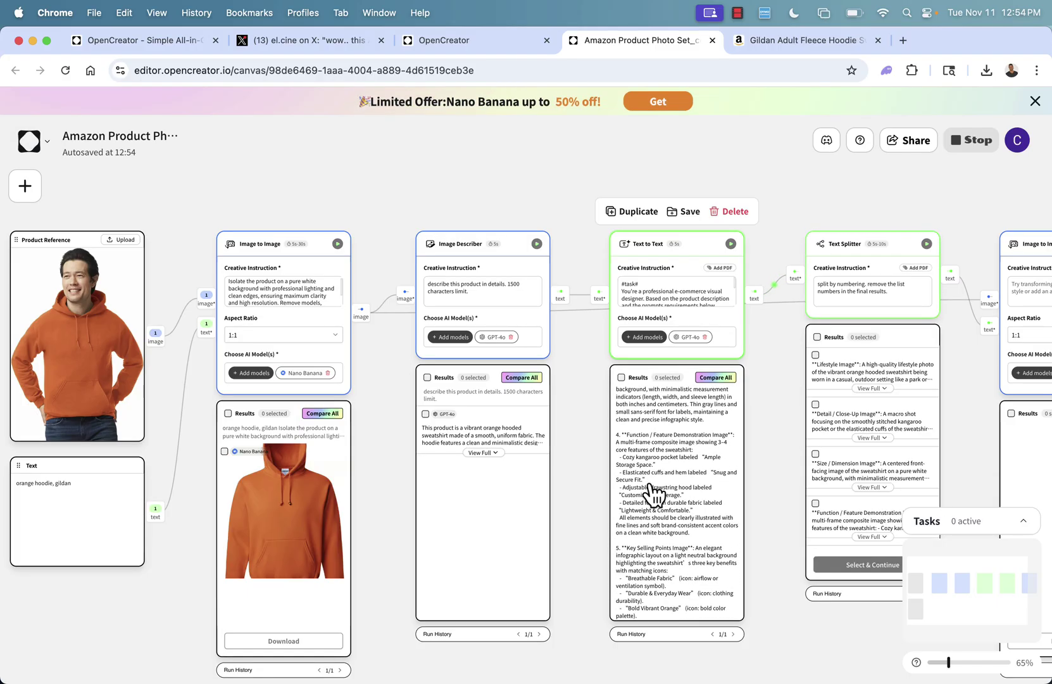
pyautogui.scroll(-1, 652, 493)
pyautogui.hscroll(1, 781, 418)
pyautogui.hscroll(3, 781, 418)
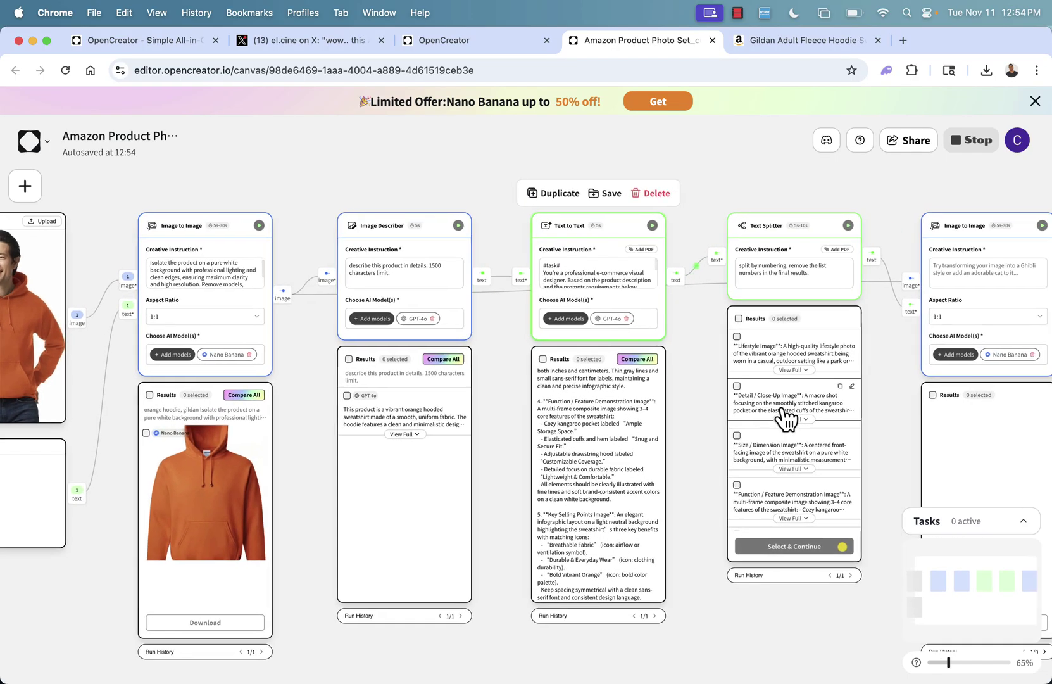
pyautogui.hscroll(1, 740, 421)
pyautogui.moveTo(756, 352)
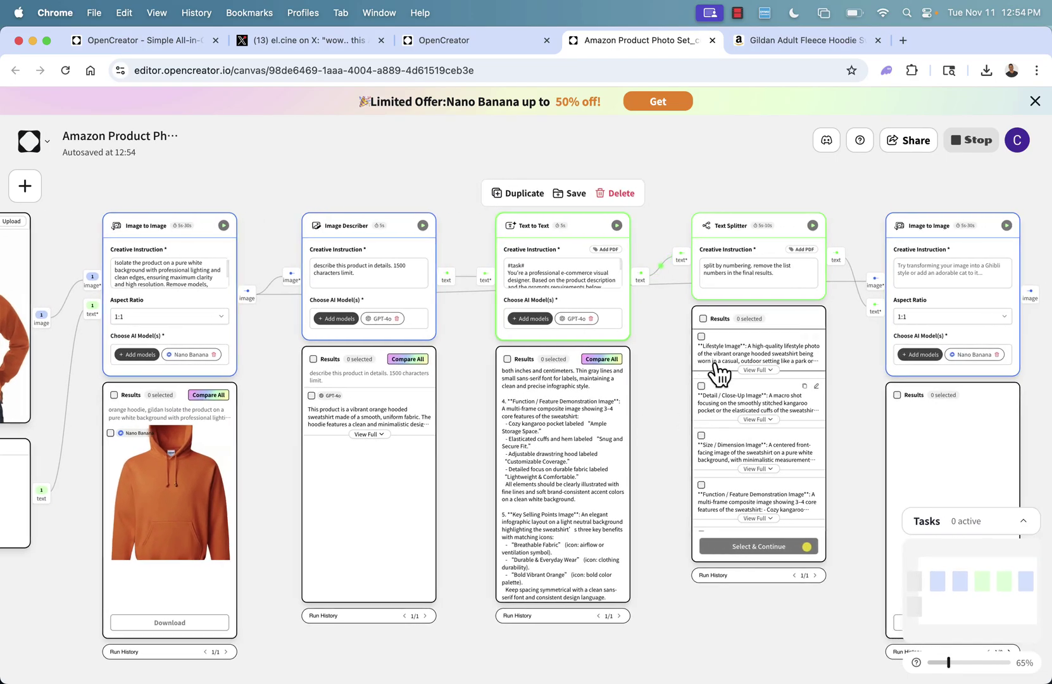
pyautogui.click(702, 337)
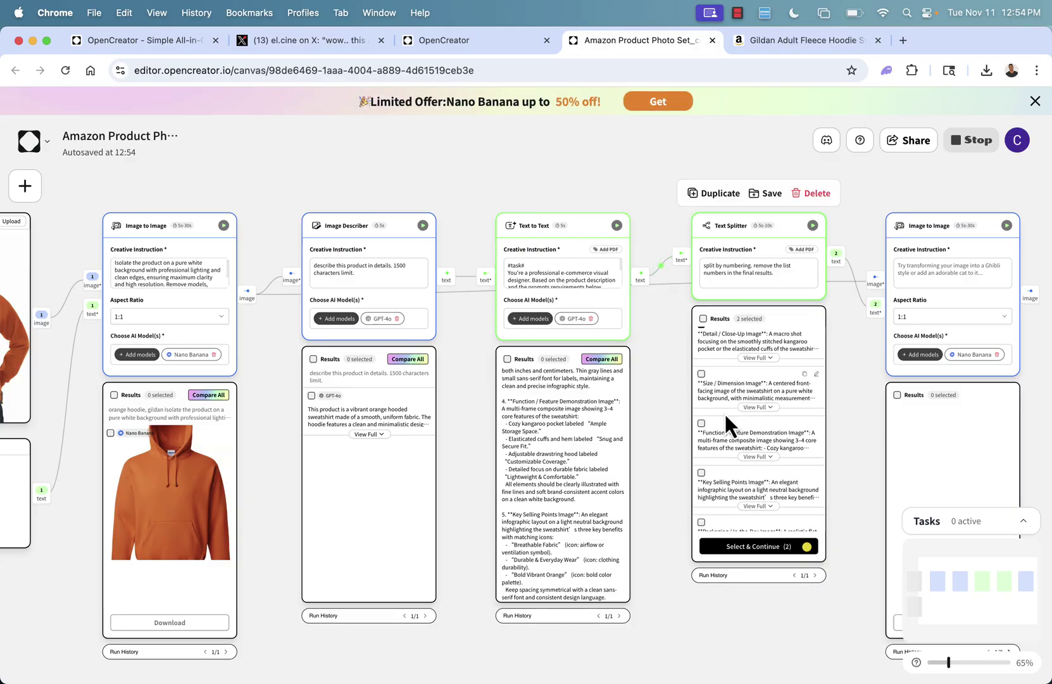
pyautogui.scroll(-2, 725, 415)
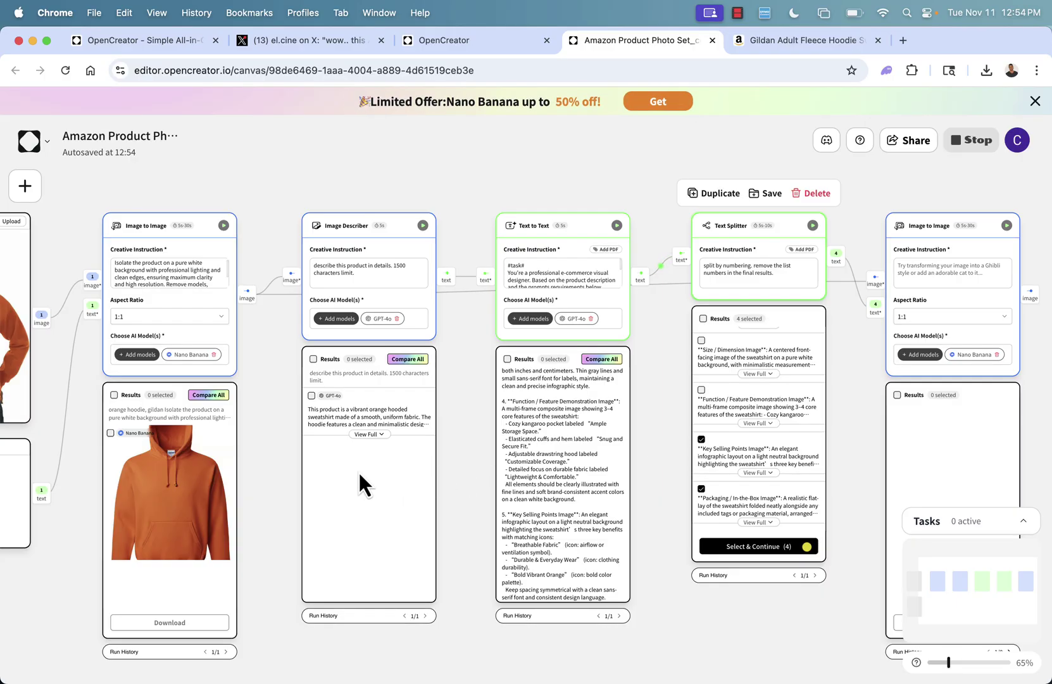
pyautogui.hscroll(-1, 153, 435)
pyautogui.hscroll(-5, 152, 436)
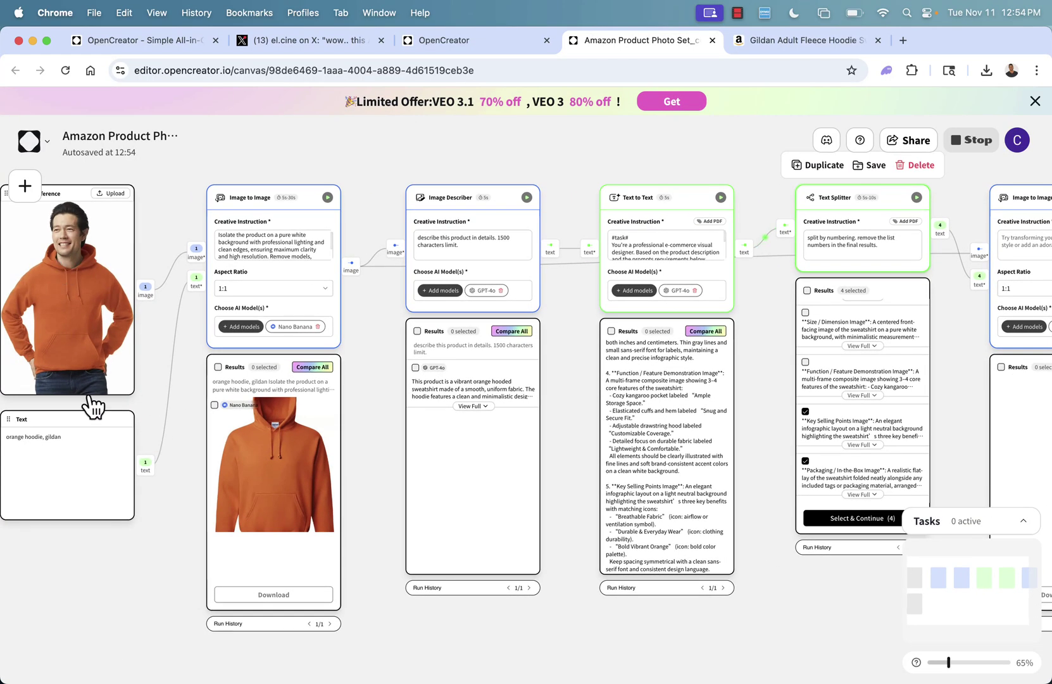
pyautogui.hscroll(7, 105, 464)
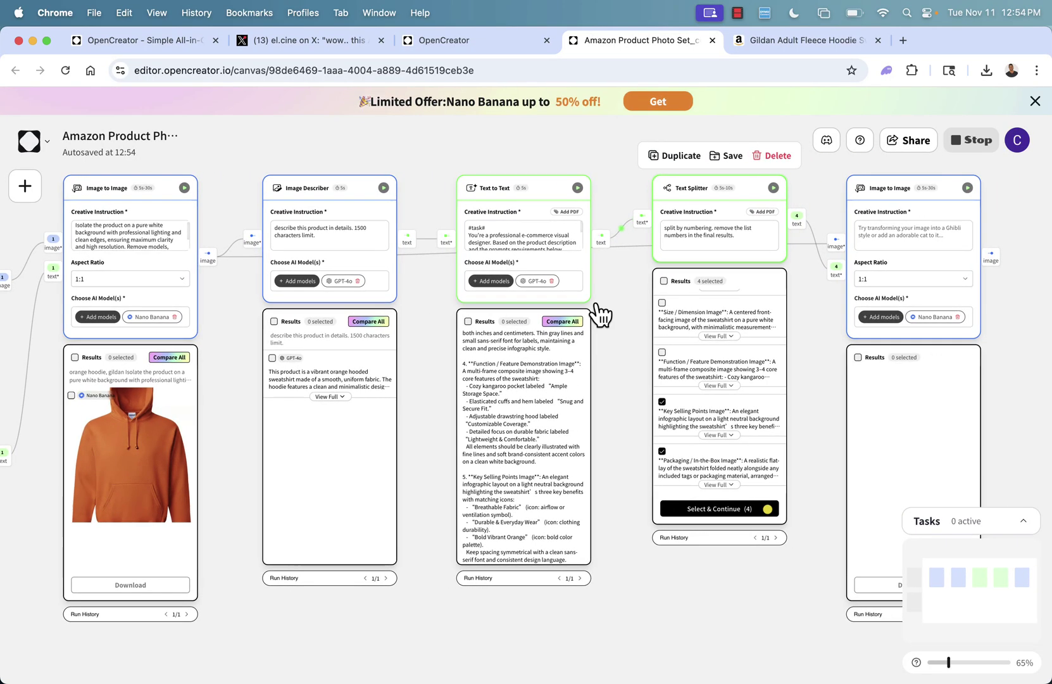
# Step: Generate four hoodie photos from the selected prompts and enlarge the lifestyle shot
pyautogui.click(725, 514)
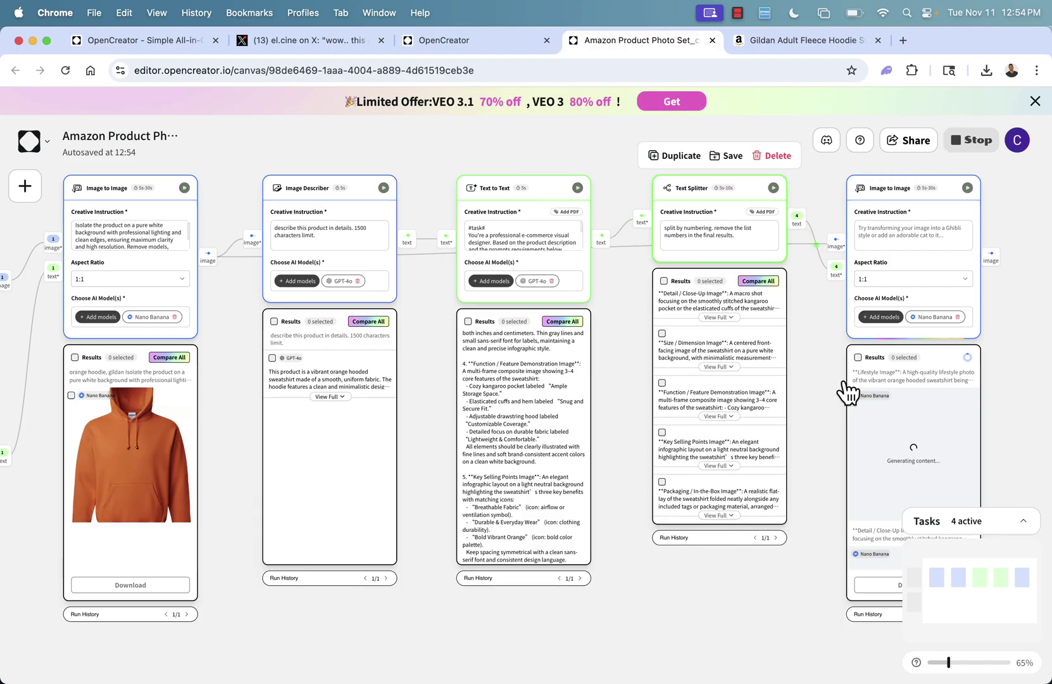
pyautogui.hscroll(3, 846, 393)
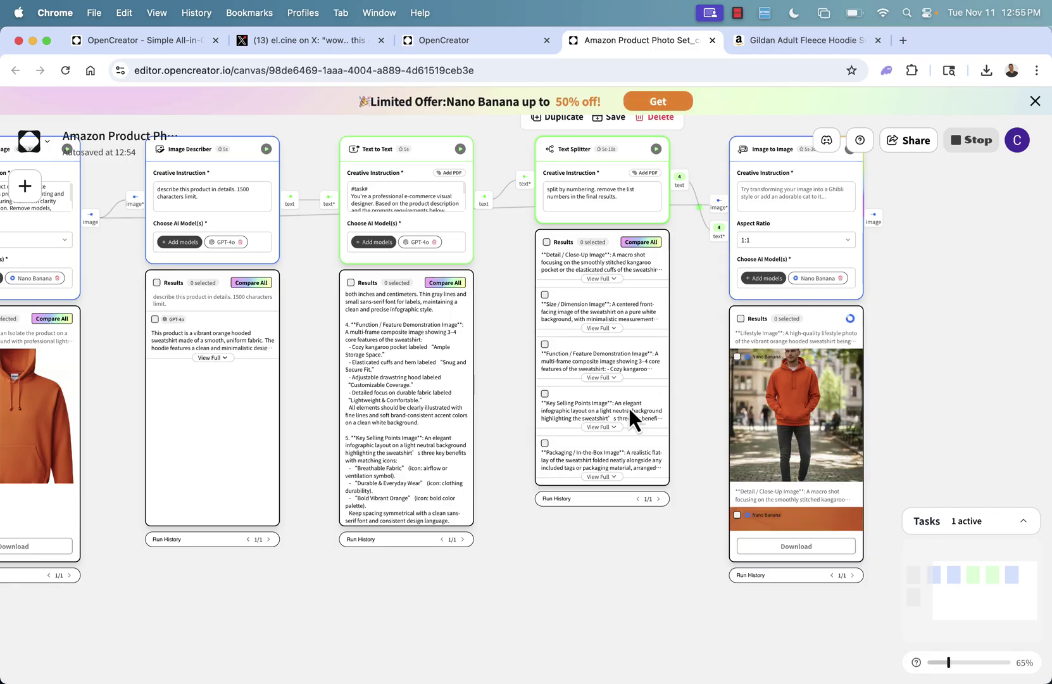
pyautogui.scroll(2, 623, 351)
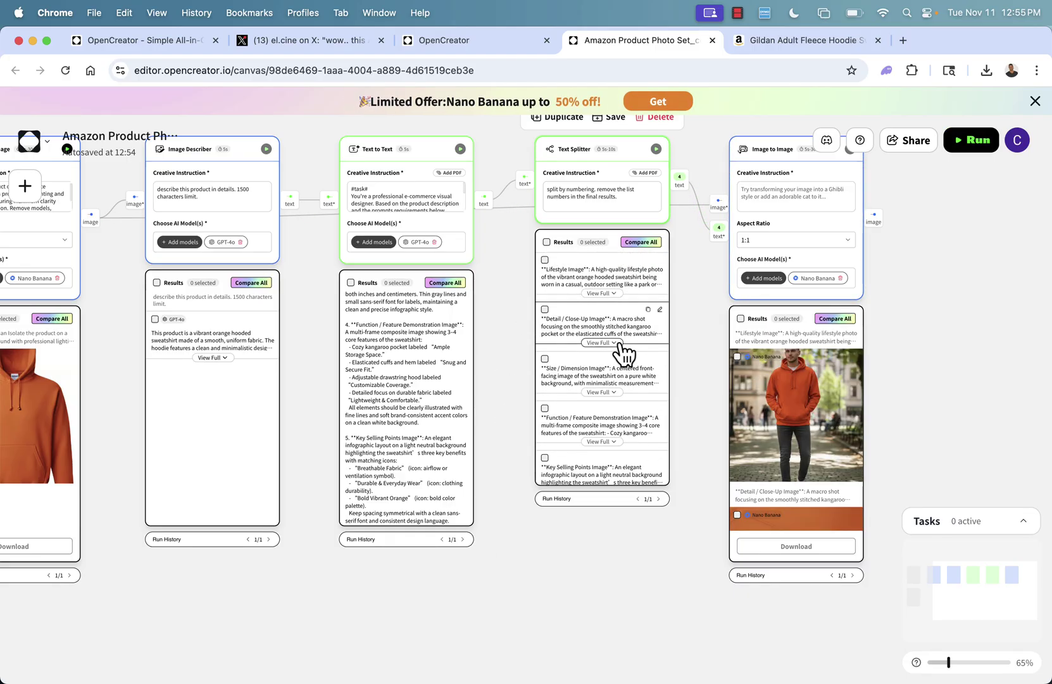
pyautogui.scroll(-2, 805, 393)
pyautogui.click(804, 394)
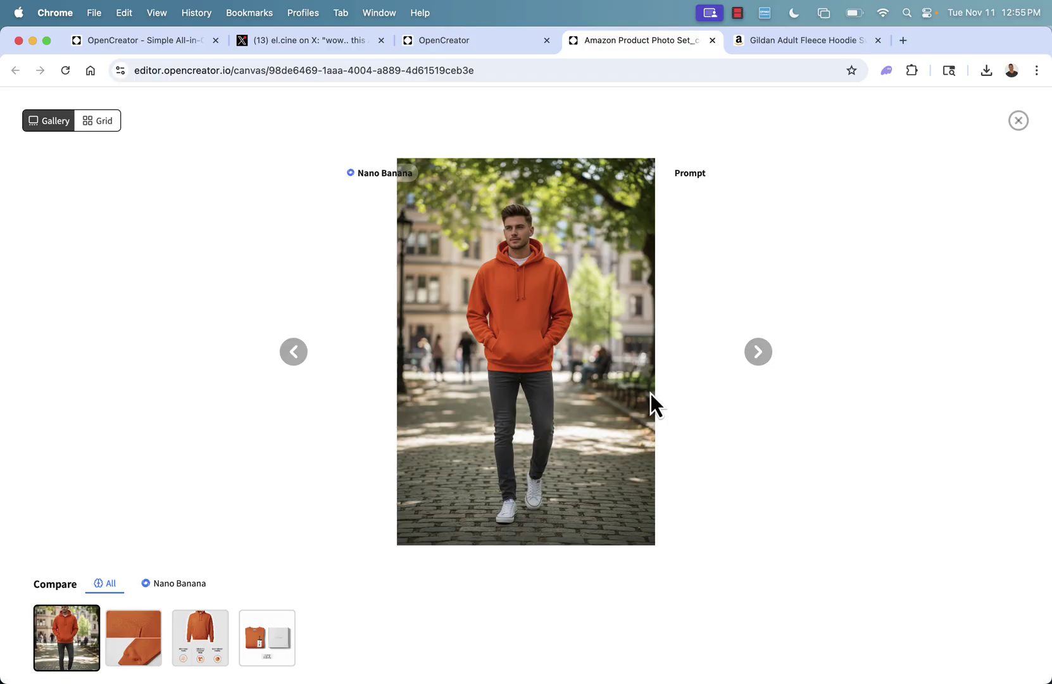
# Step: Page through the close-up, infographic and packaging shots, then close the gallery
pyautogui.click(758, 354)
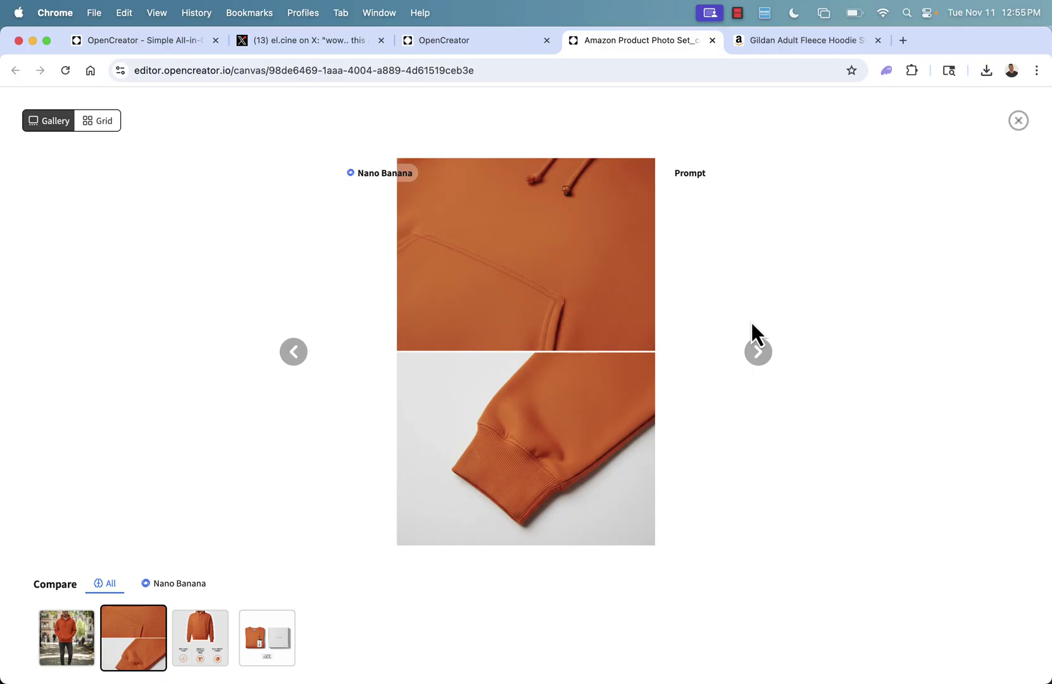
pyautogui.click(759, 353)
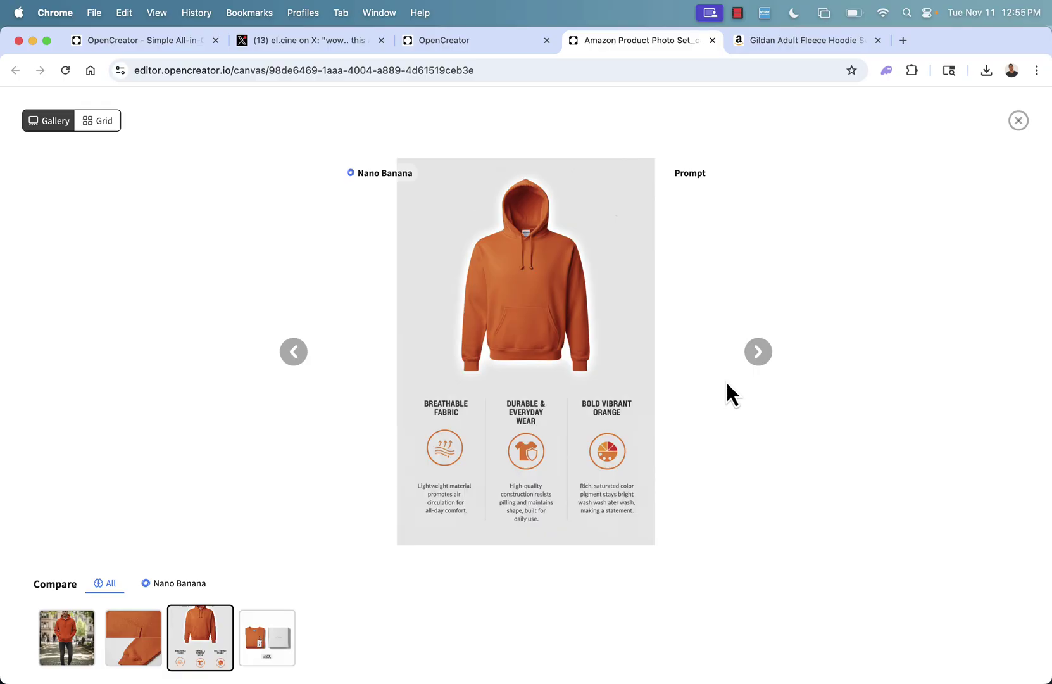
pyautogui.click(759, 354)
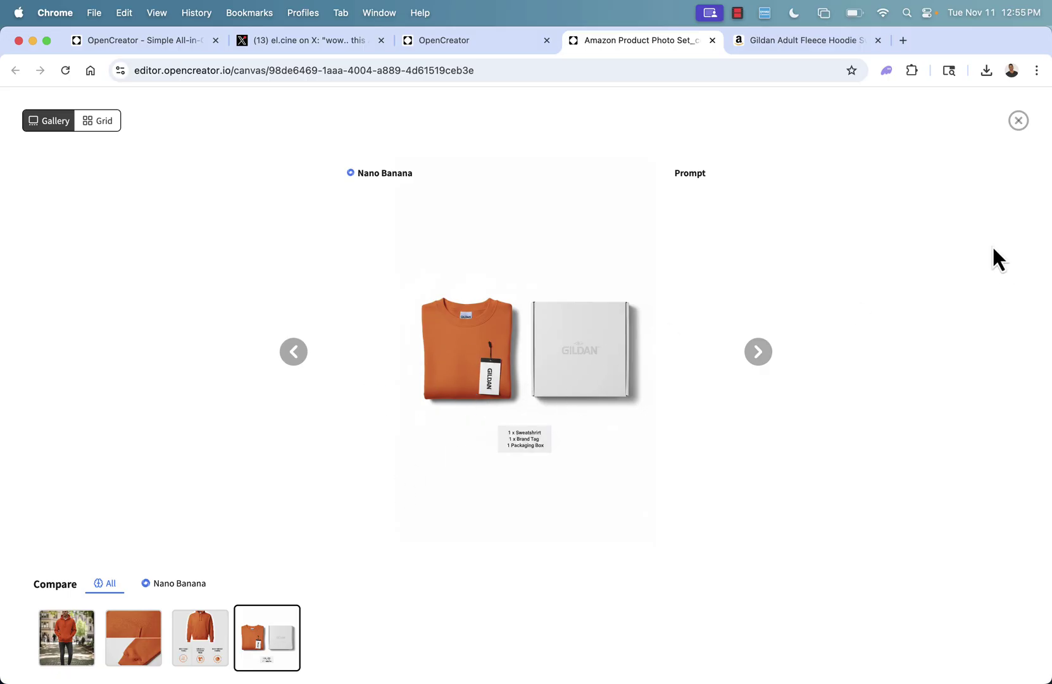
pyautogui.click(1018, 121)
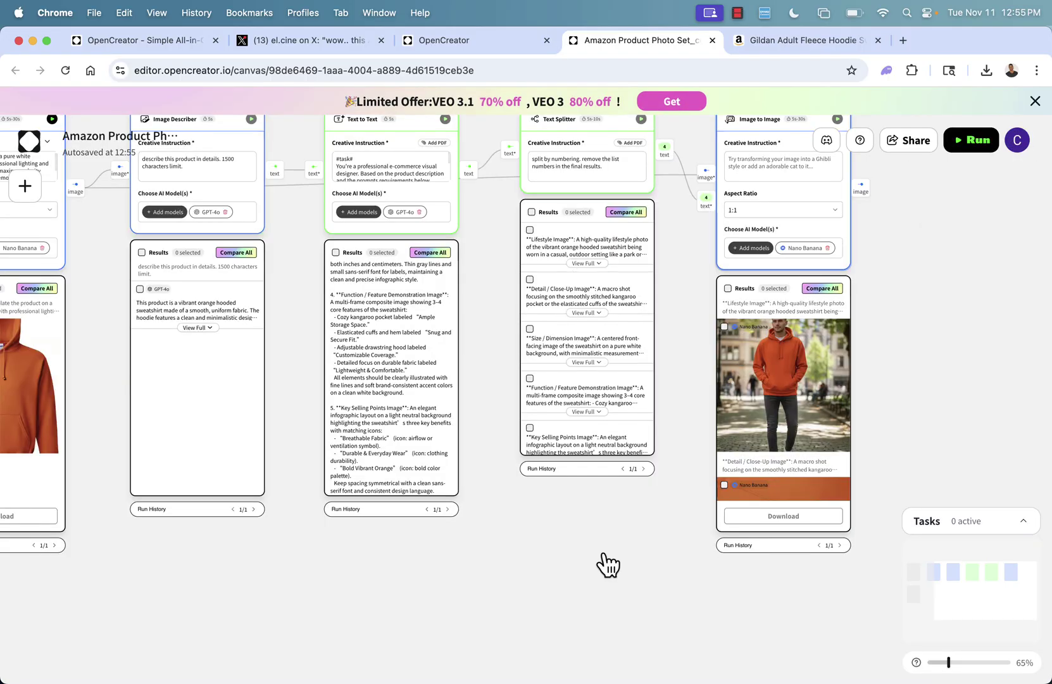
pyautogui.hscroll(-5, 521, 580)
pyautogui.scroll(2, 521, 579)
pyautogui.hscroll(-3, 148, 444)
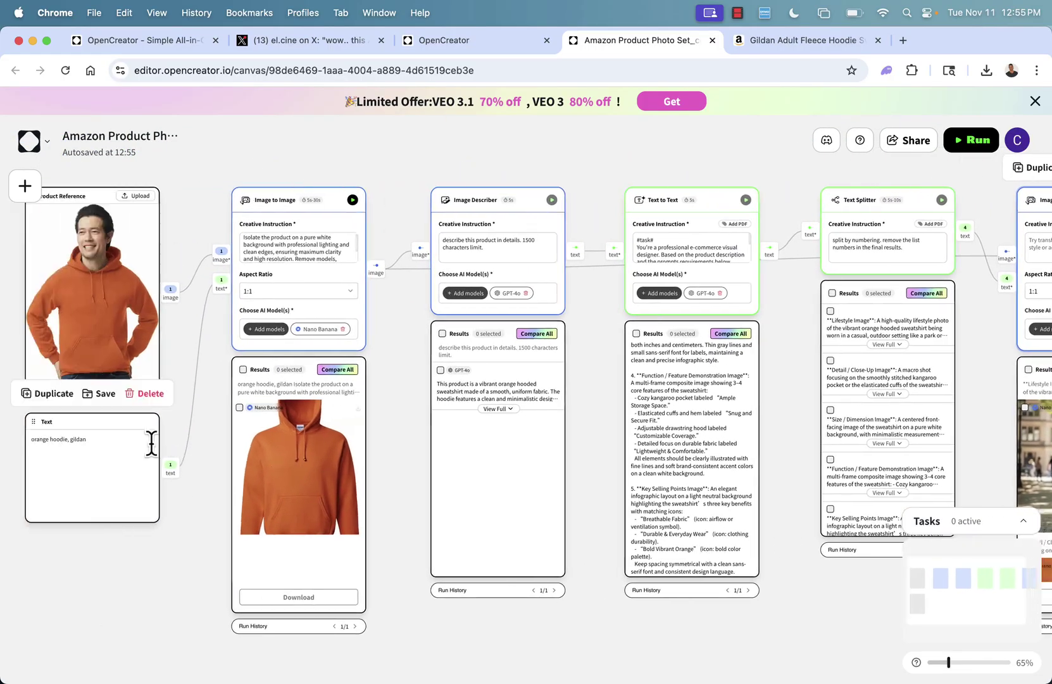
pyautogui.hscroll(3, 411, 371)
pyautogui.scroll(-1, 412, 371)
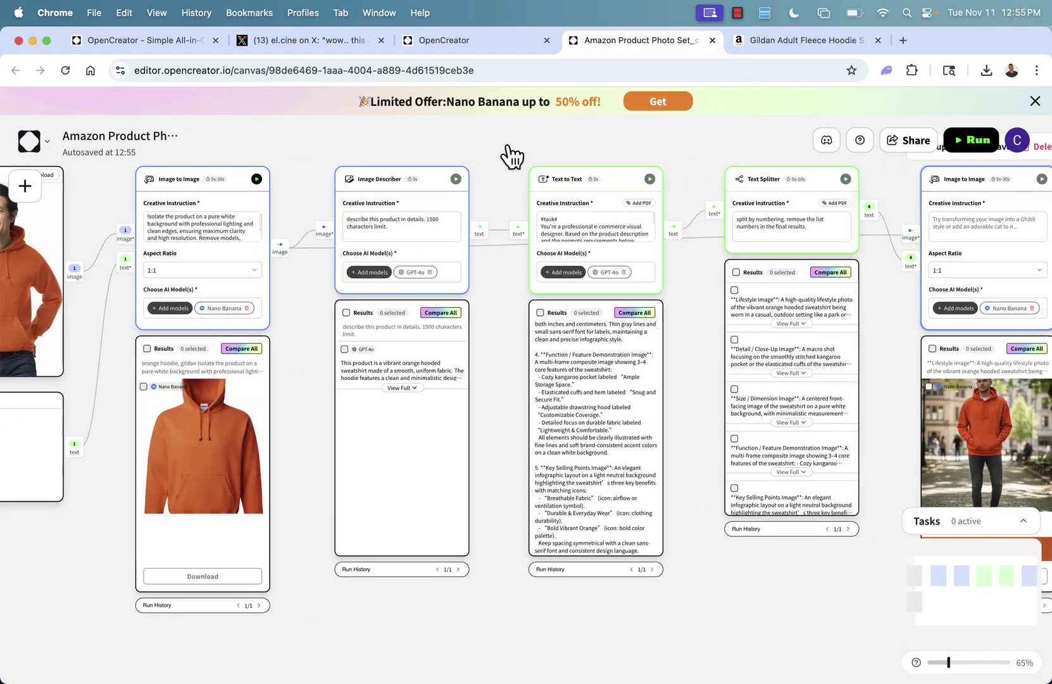
# Step: From the OpenCreator home page, open a UGC Promo Post template copy with the pink lipstick photo
pyautogui.click(473, 42)
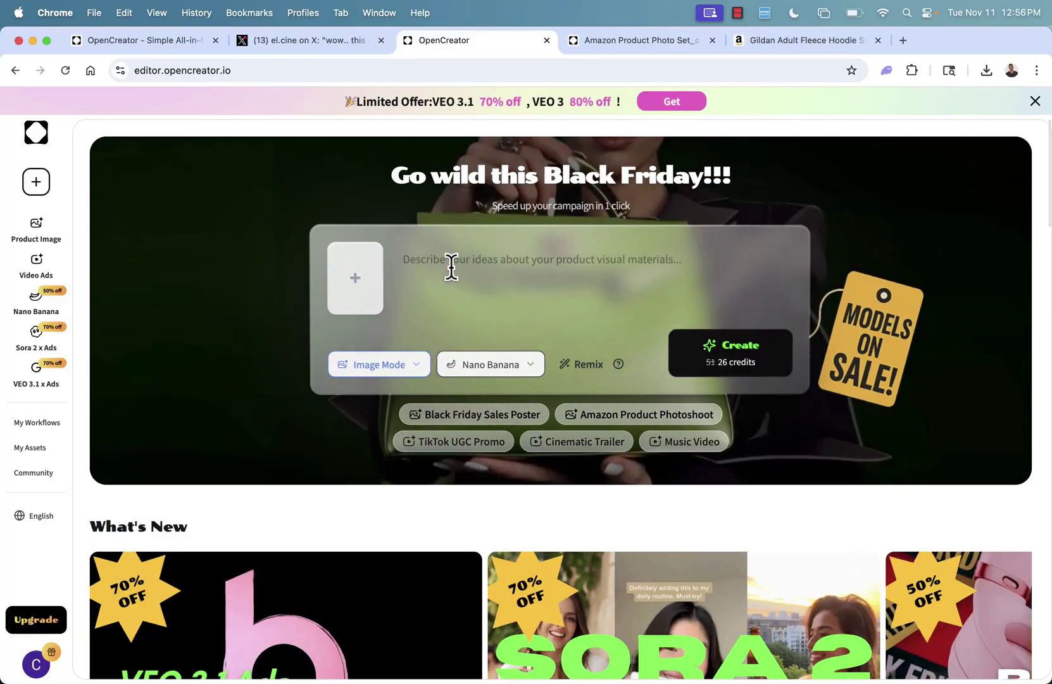
pyautogui.moveTo(129, 398)
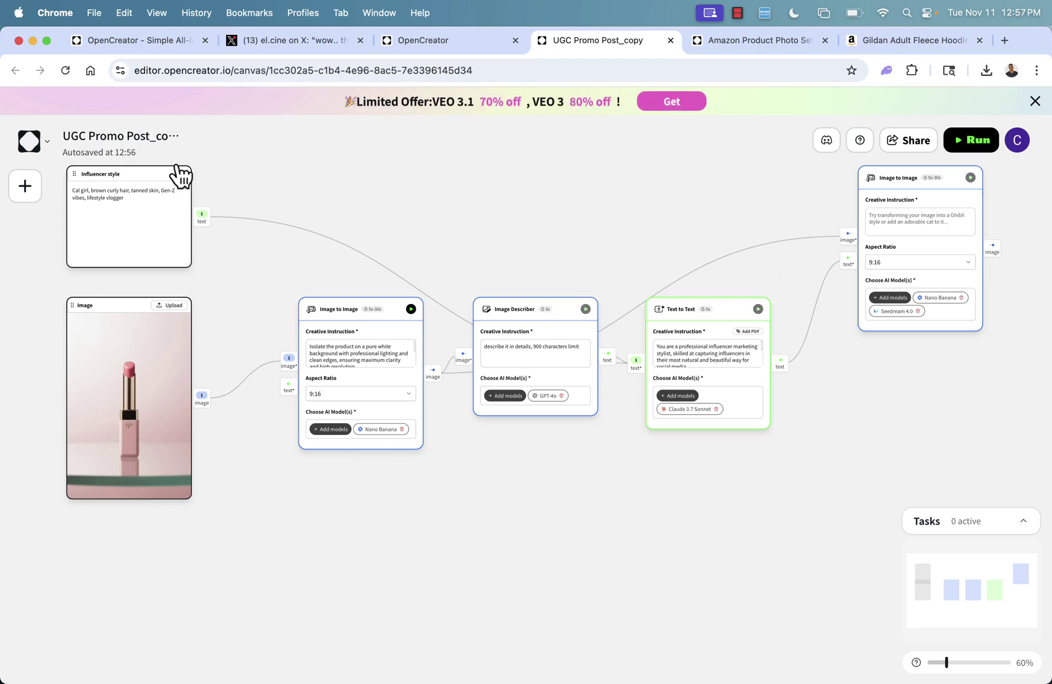
pyautogui.moveTo(129, 216)
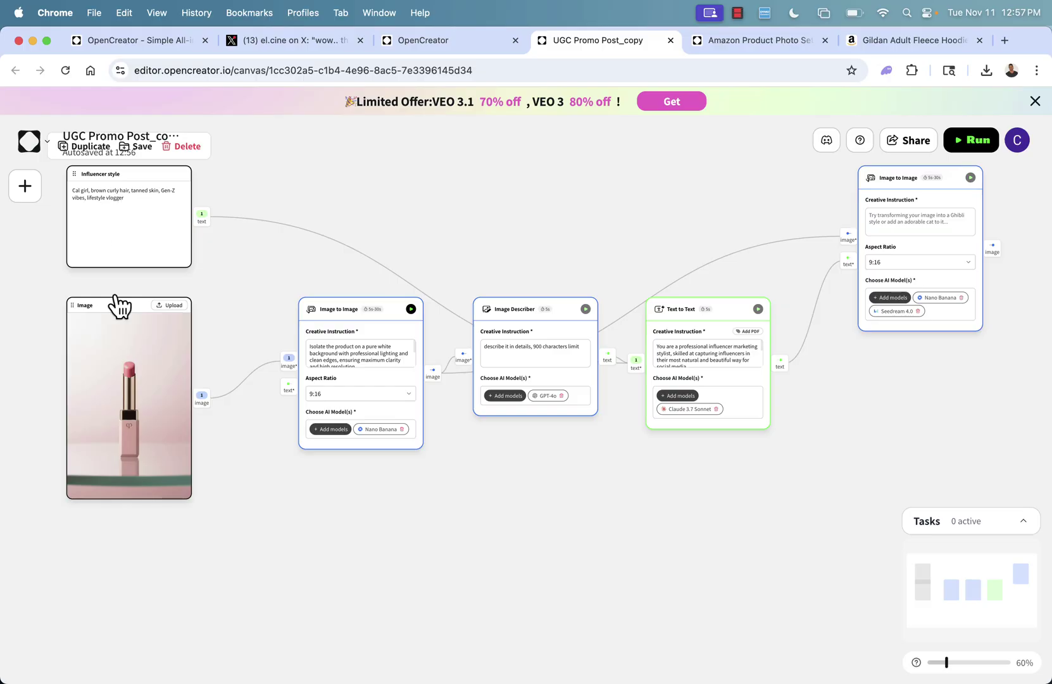
# Step: Run the UGC lipstick workflow, read the full Claude 3.7 Sonnet prompt, and enlarge the generated selfie
pyautogui.click(979, 152)
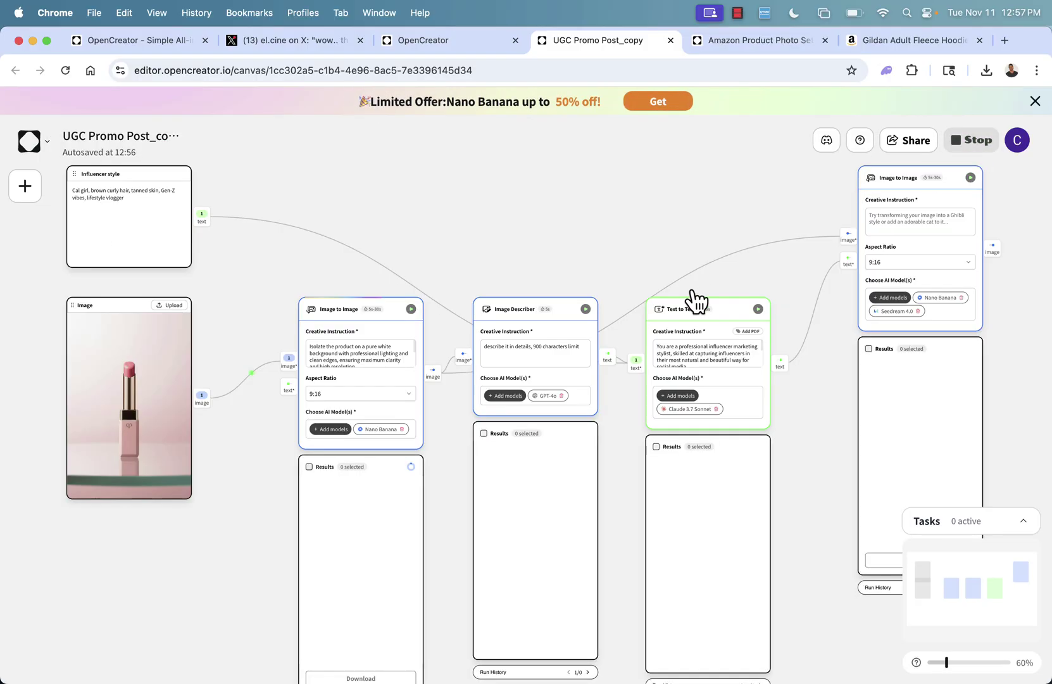
pyautogui.moveTo(361, 370)
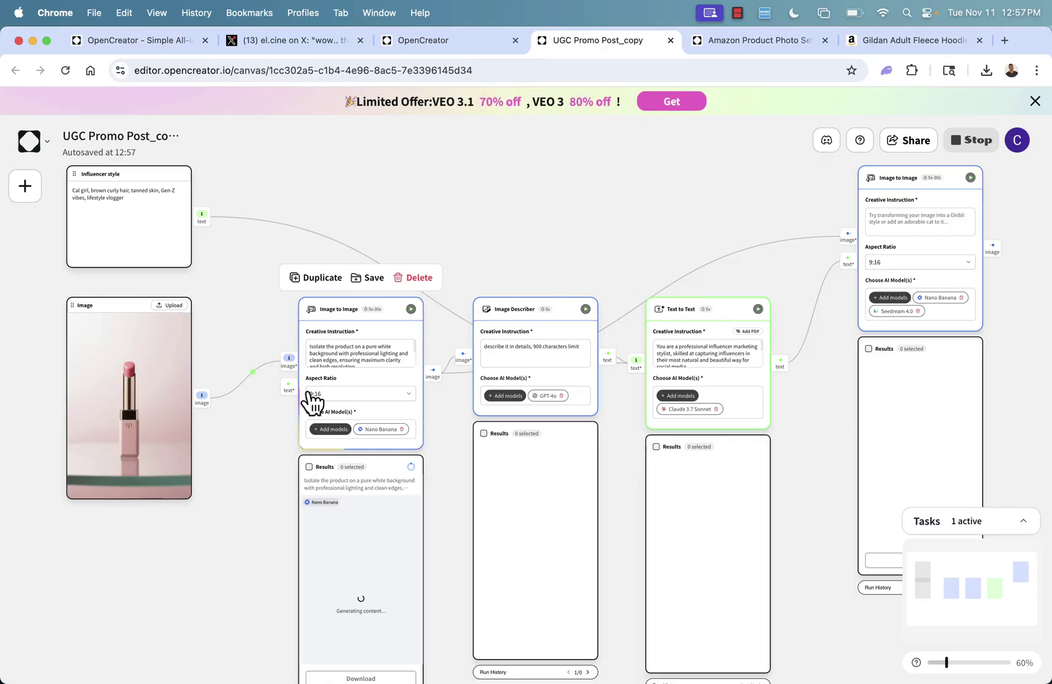
pyautogui.scroll(-3, 280, 423)
pyautogui.hscroll(2, 280, 423)
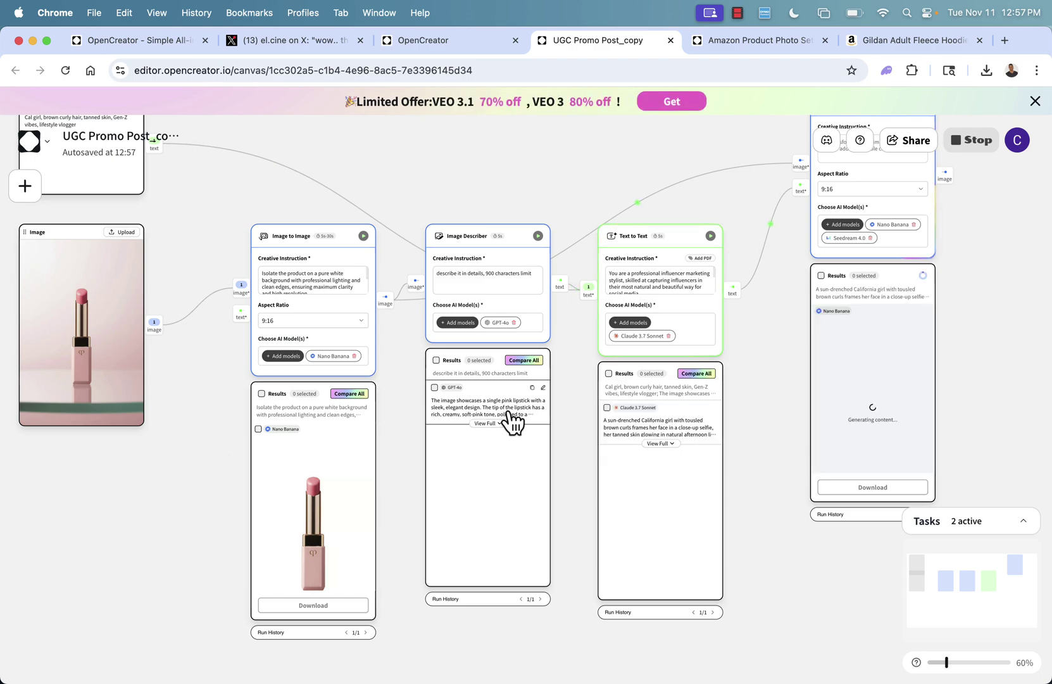
pyautogui.moveTo(707, 362)
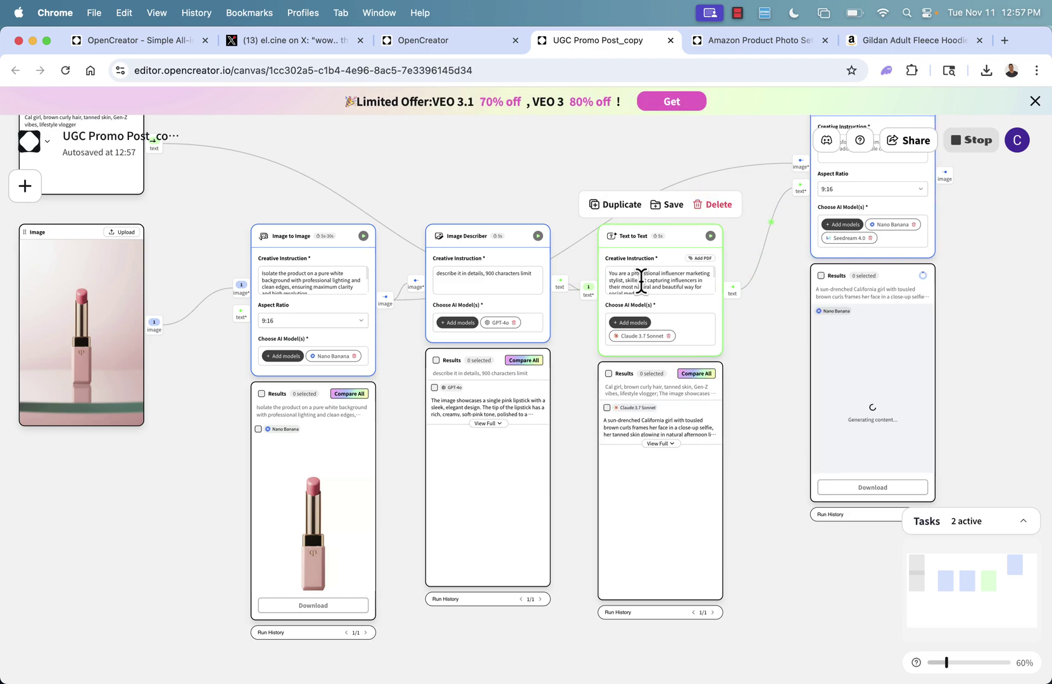
pyautogui.scroll(-2, 642, 283)
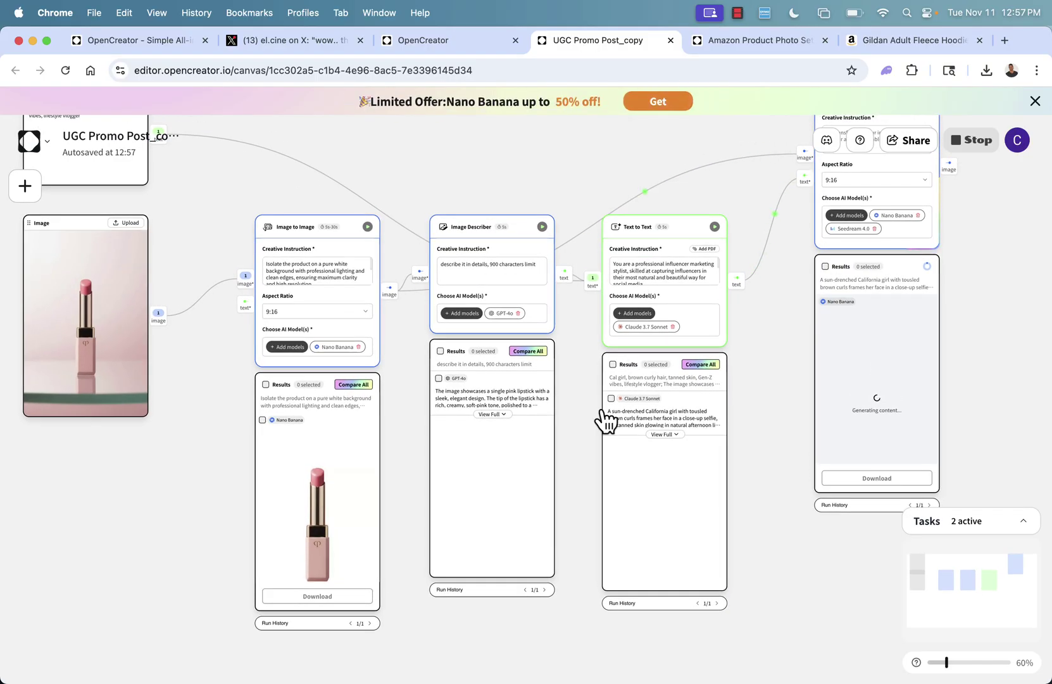
pyautogui.moveTo(661, 443)
pyautogui.click(666, 435)
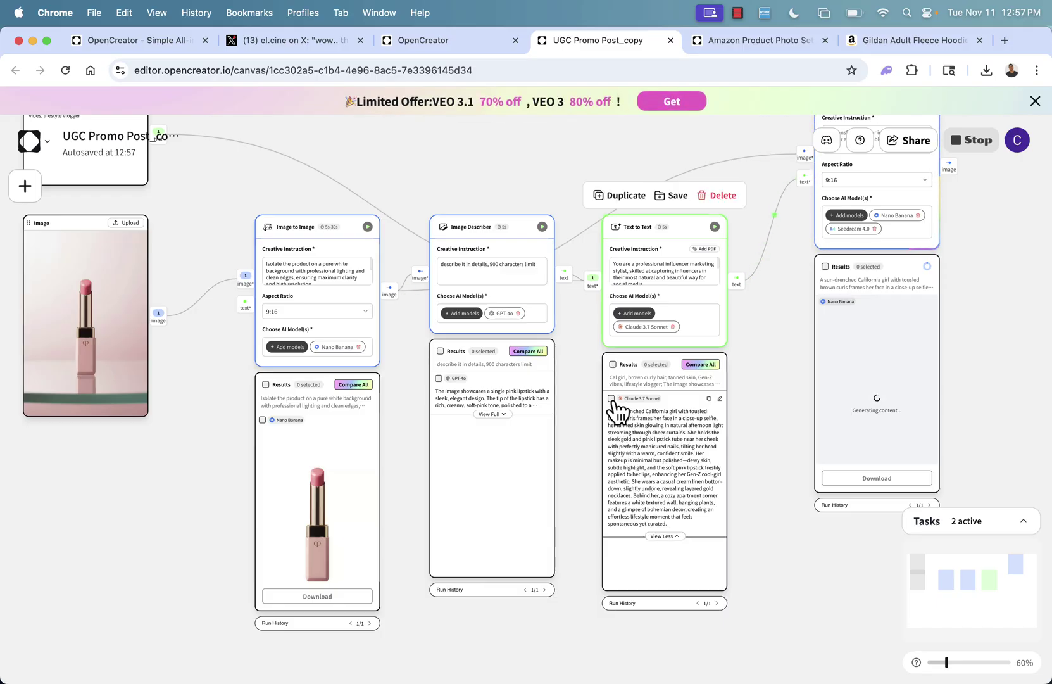
pyautogui.scroll(3, 775, 445)
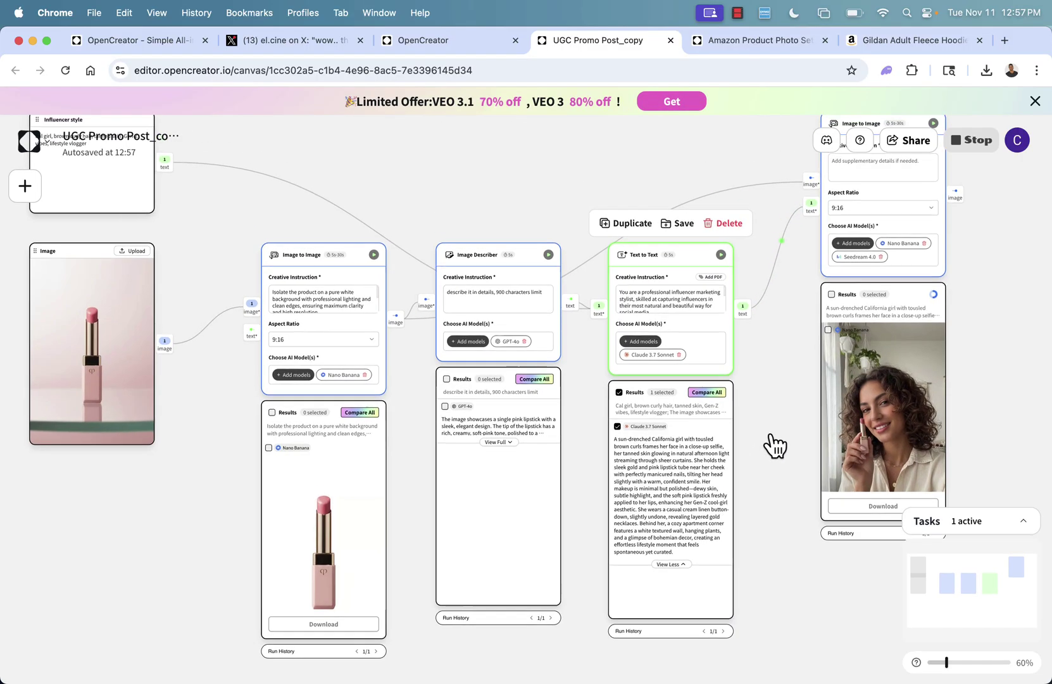
pyautogui.hscroll(2, 774, 445)
pyautogui.hscroll(1, 774, 445)
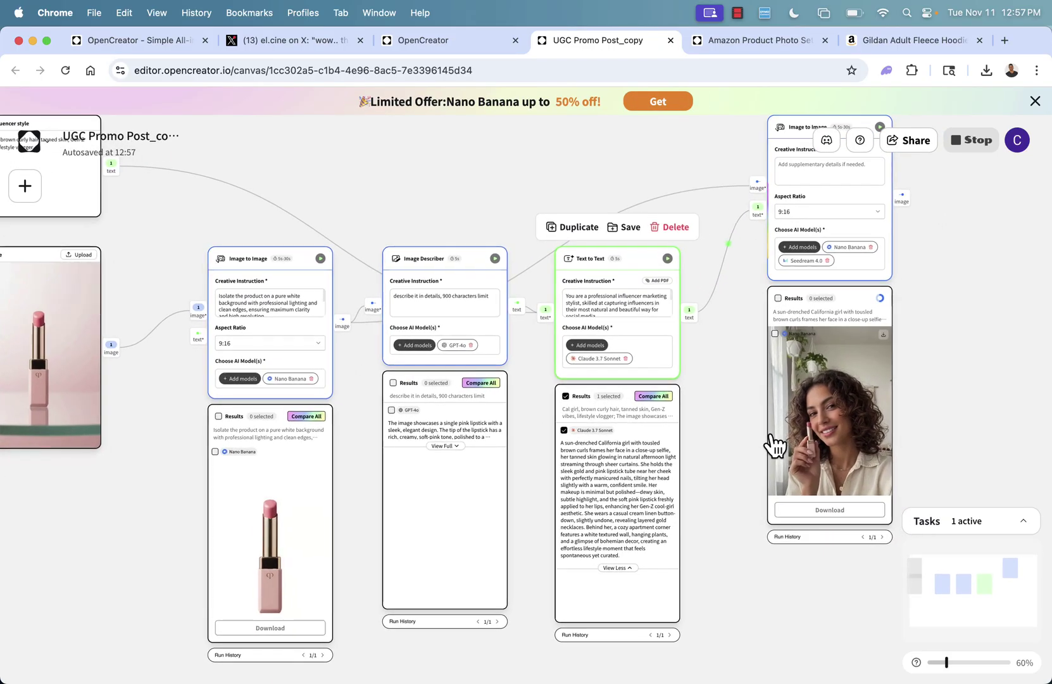
pyautogui.hscroll(2, 737, 444)
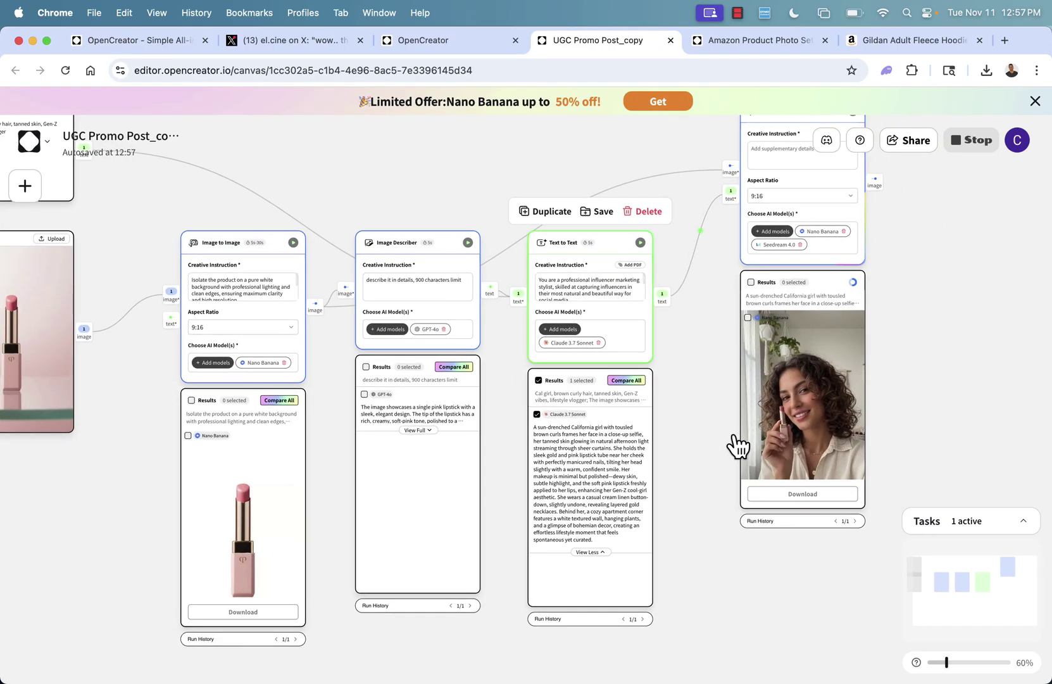
pyautogui.hscroll(-1, 654, 442)
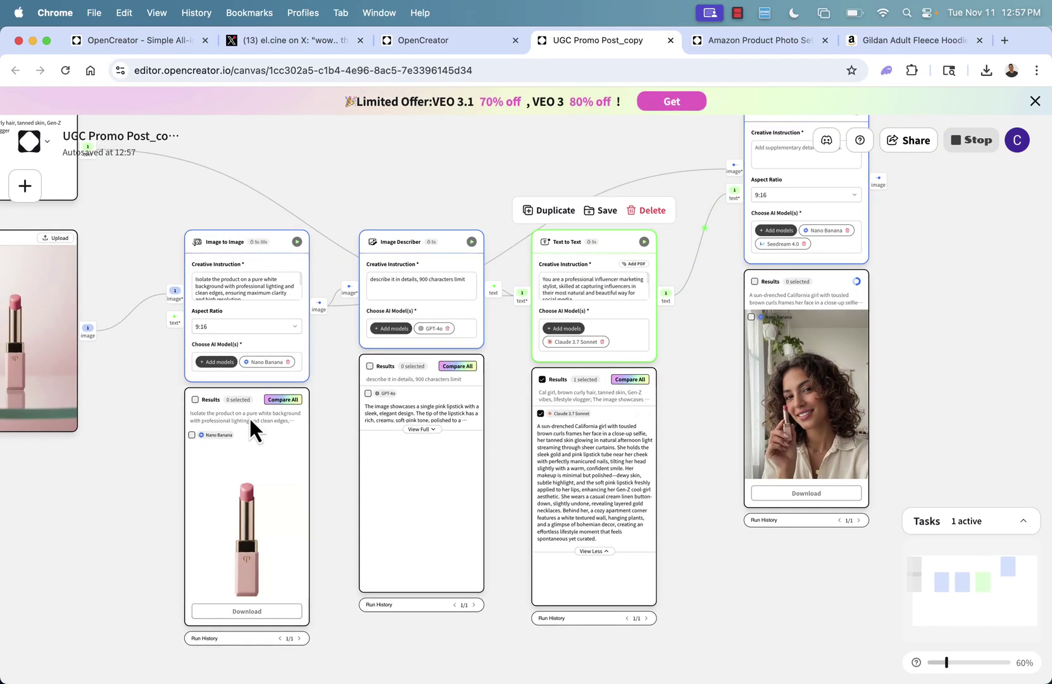
pyautogui.hscroll(-3, 141, 419)
pyautogui.hscroll(-6, 139, 419)
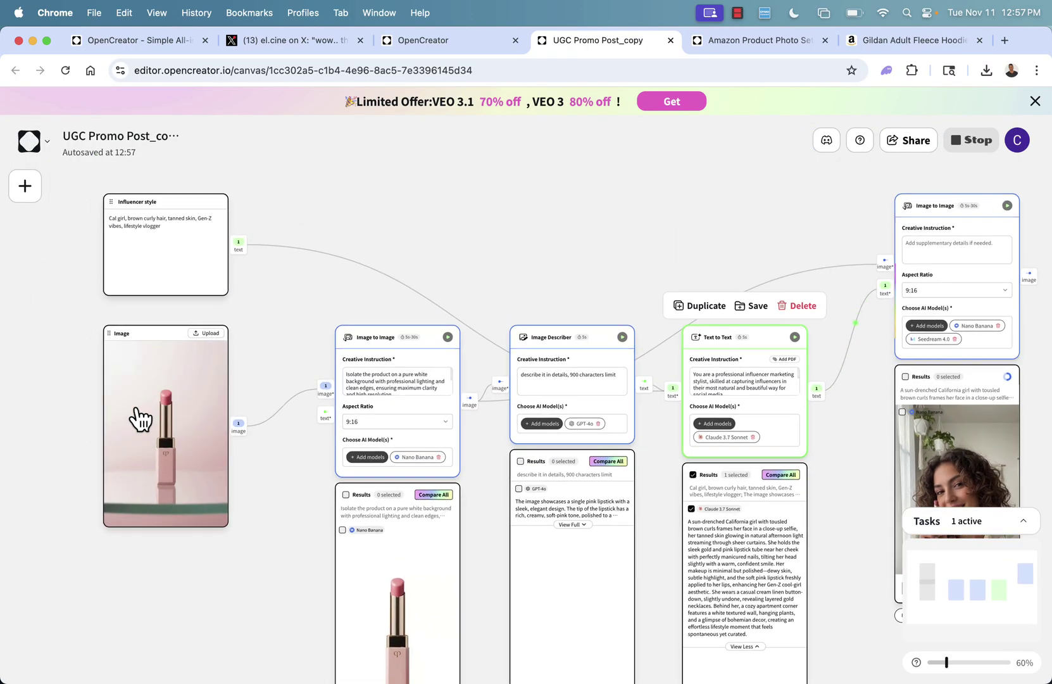
pyautogui.scroll(-2, 140, 419)
pyautogui.hscroll(2, 140, 419)
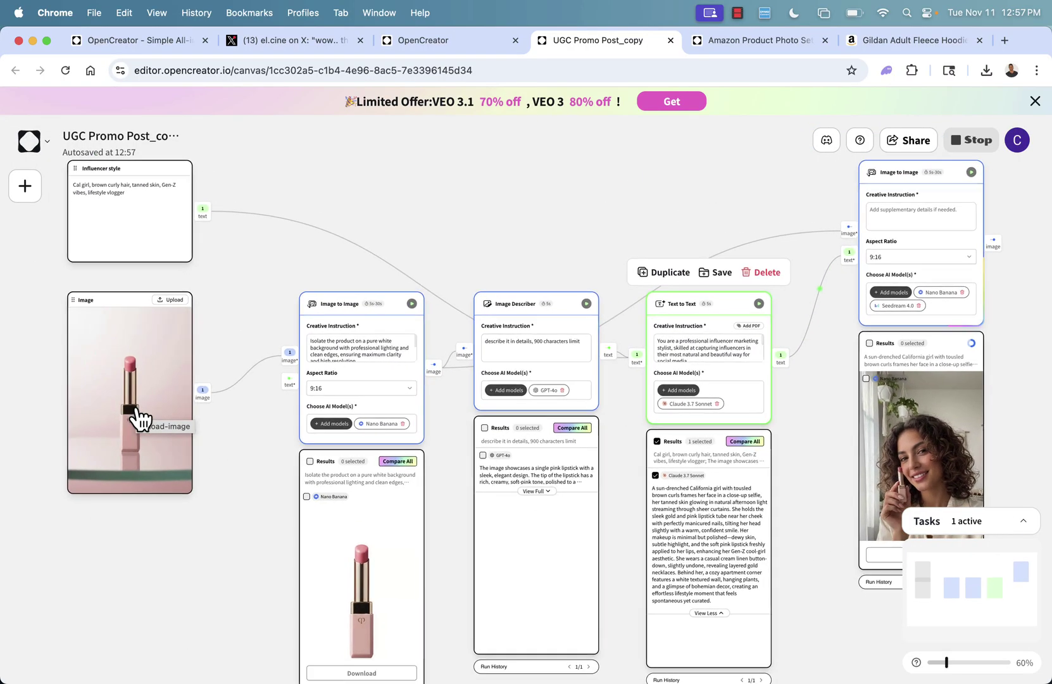
pyautogui.scroll(-2, 140, 417)
pyautogui.hscroll(4, 139, 419)
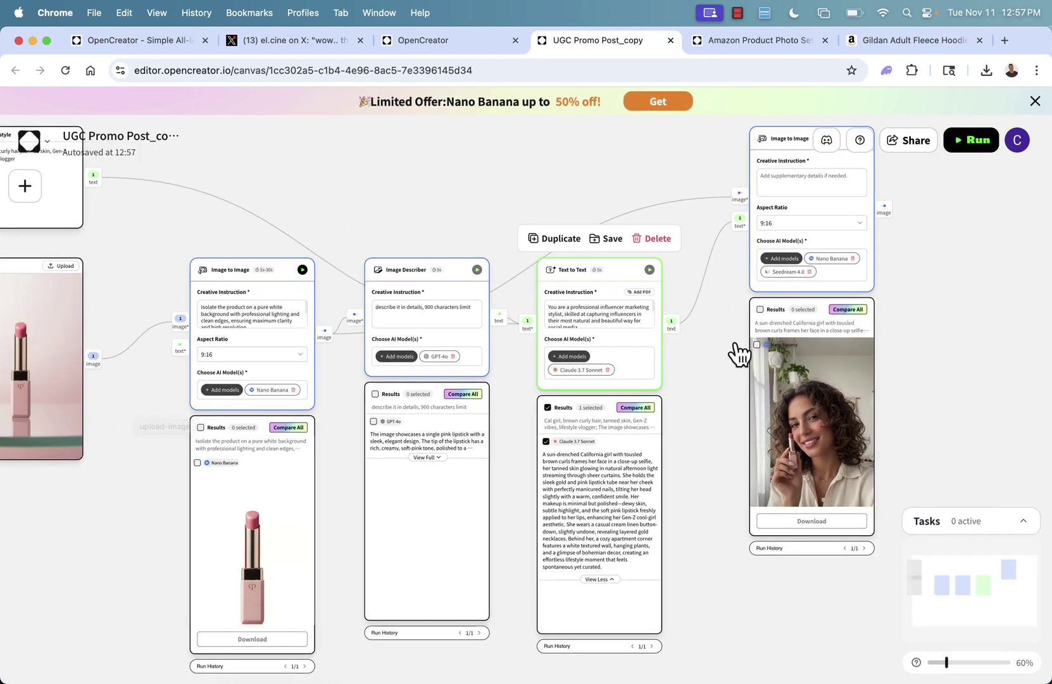
pyautogui.moveTo(922, 461)
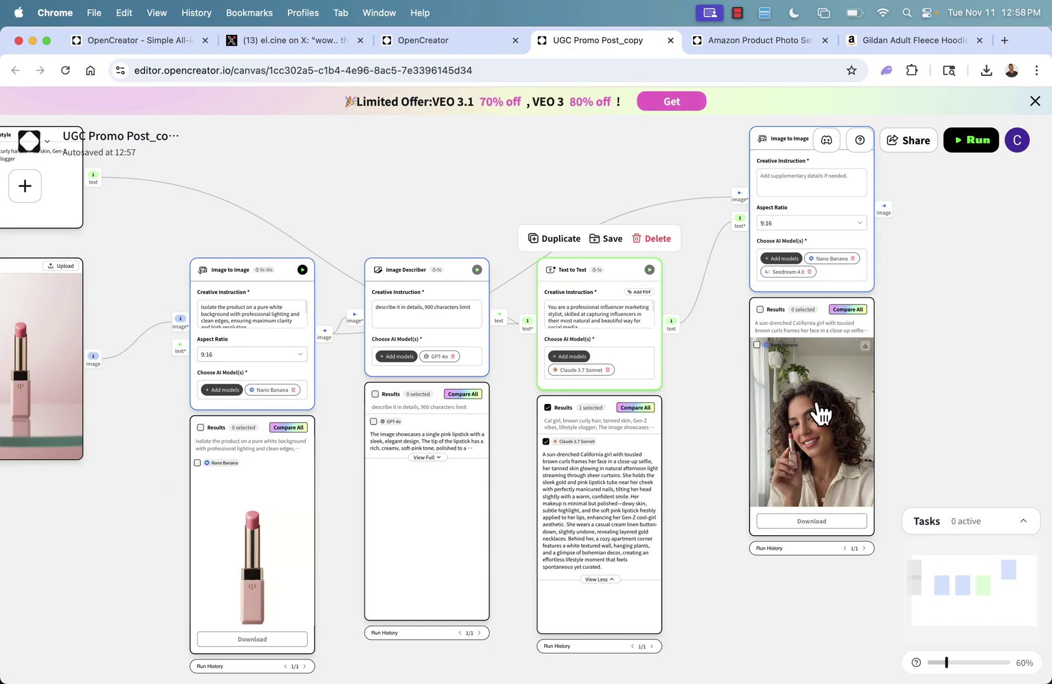
pyautogui.click(819, 413)
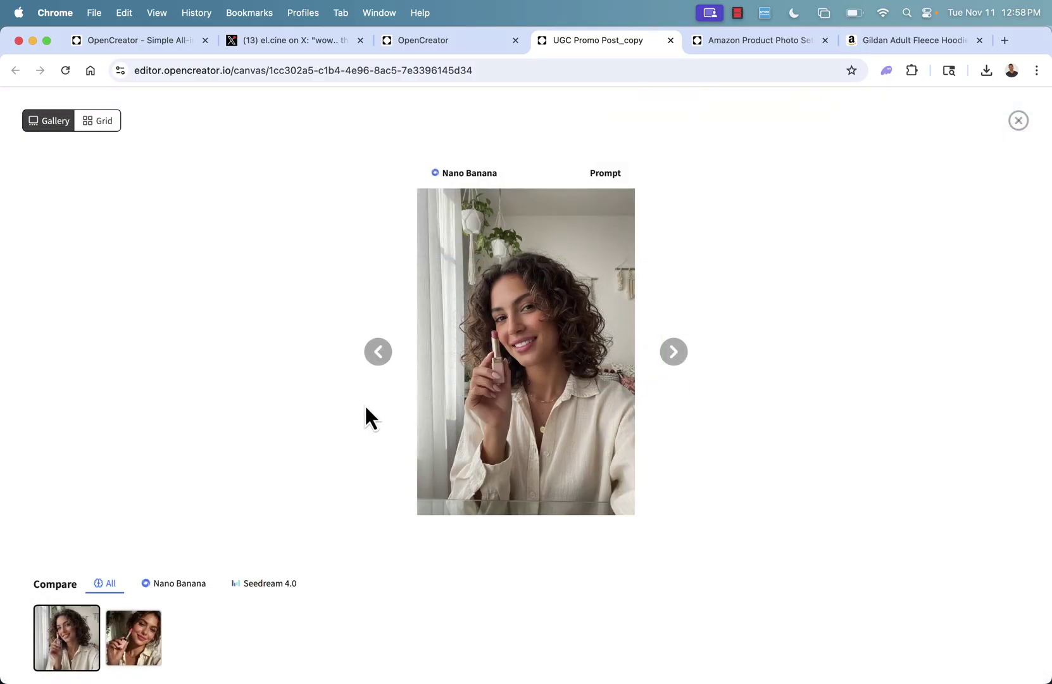
# Step: Flip twice between the Seedream 4.0 and Nano Banana lipstick selfies, then close the gallery
pyautogui.click(673, 353)
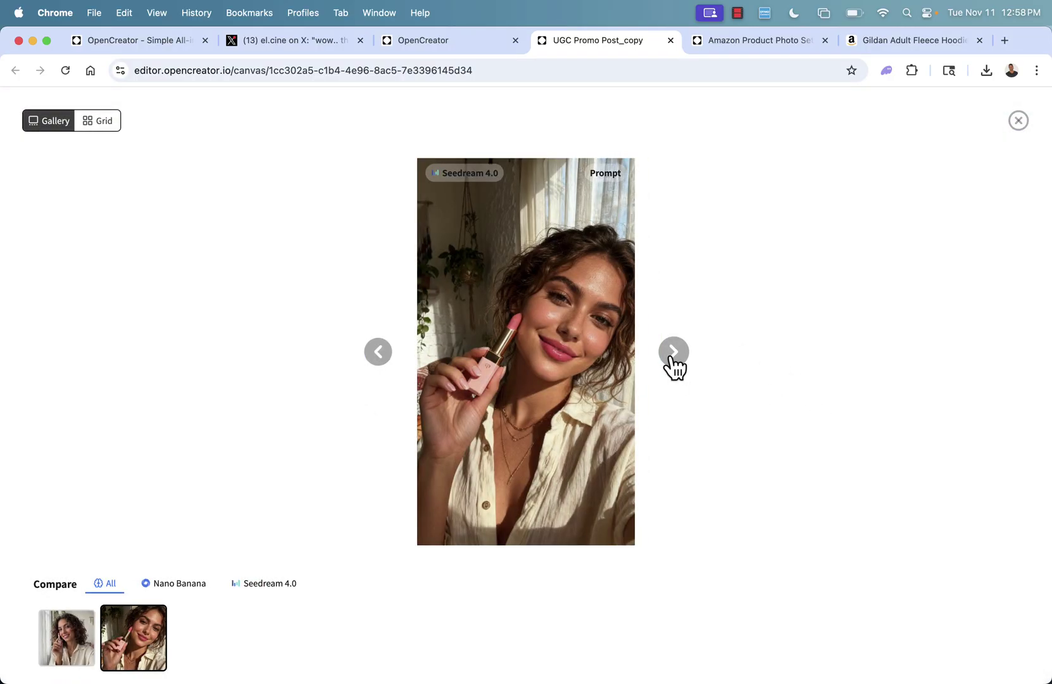
pyautogui.click(380, 353)
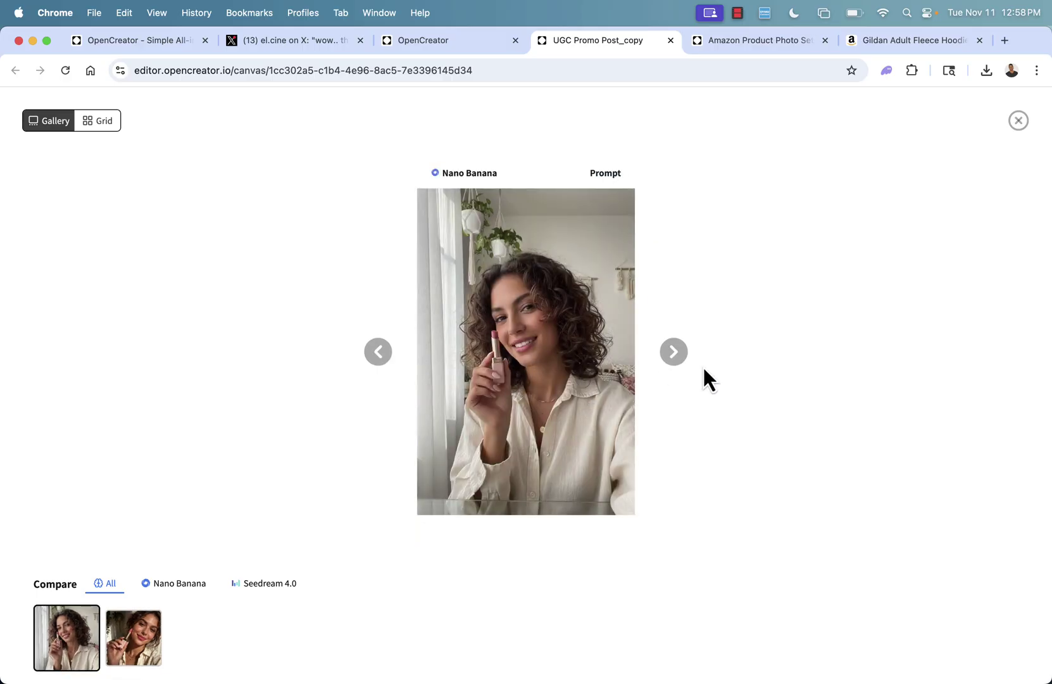
pyautogui.click(672, 351)
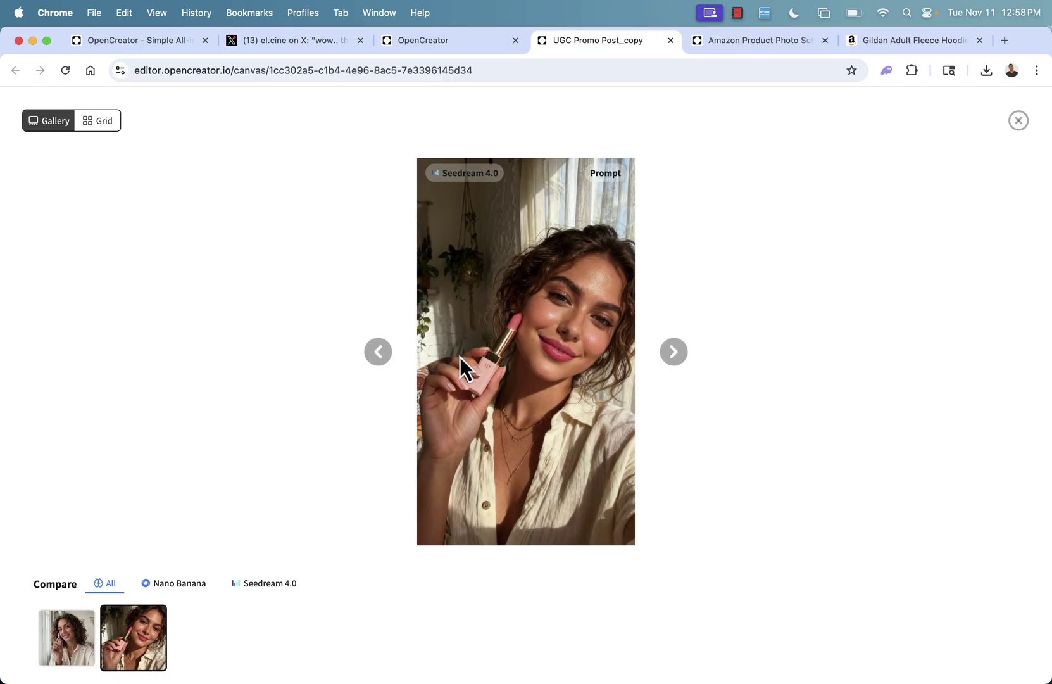
pyautogui.click(380, 353)
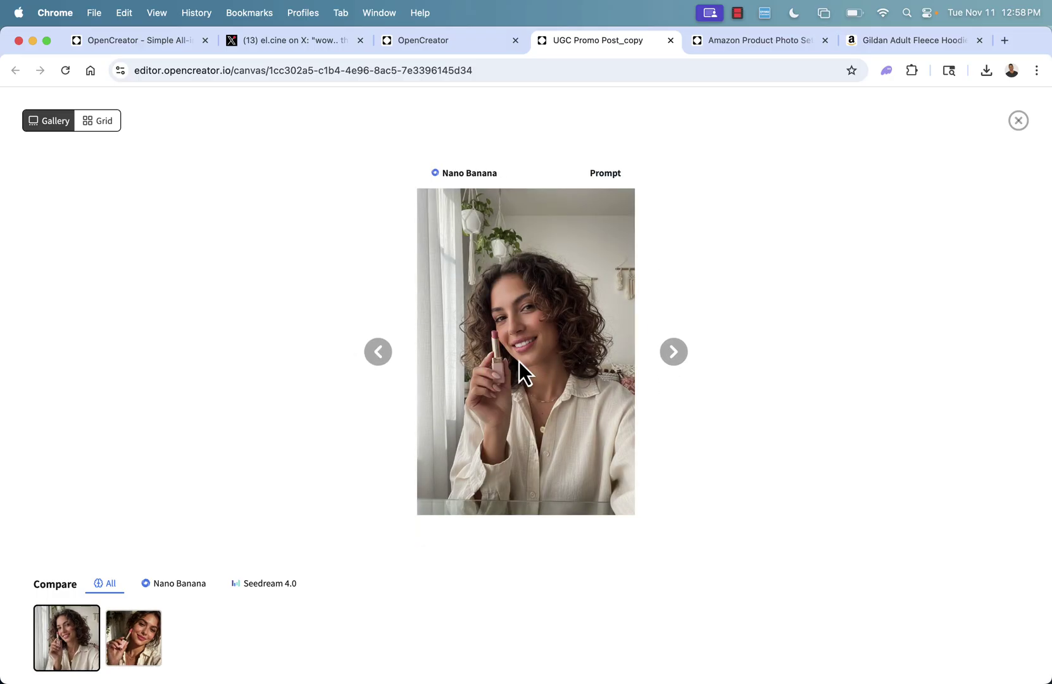
pyautogui.click(1018, 120)
pyautogui.scroll(3, 357, 221)
pyautogui.hscroll(-3, 357, 221)
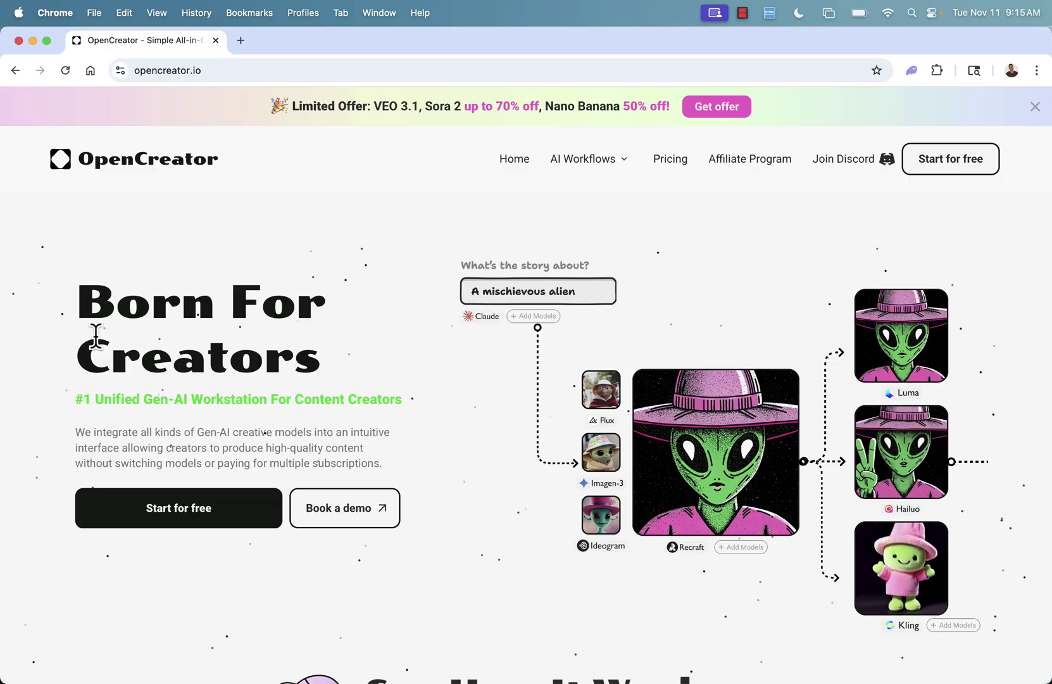
pyautogui.scroll(-1, 96, 337)
pyautogui.scroll(-3, 96, 337)
pyautogui.scroll(-2, 96, 338)
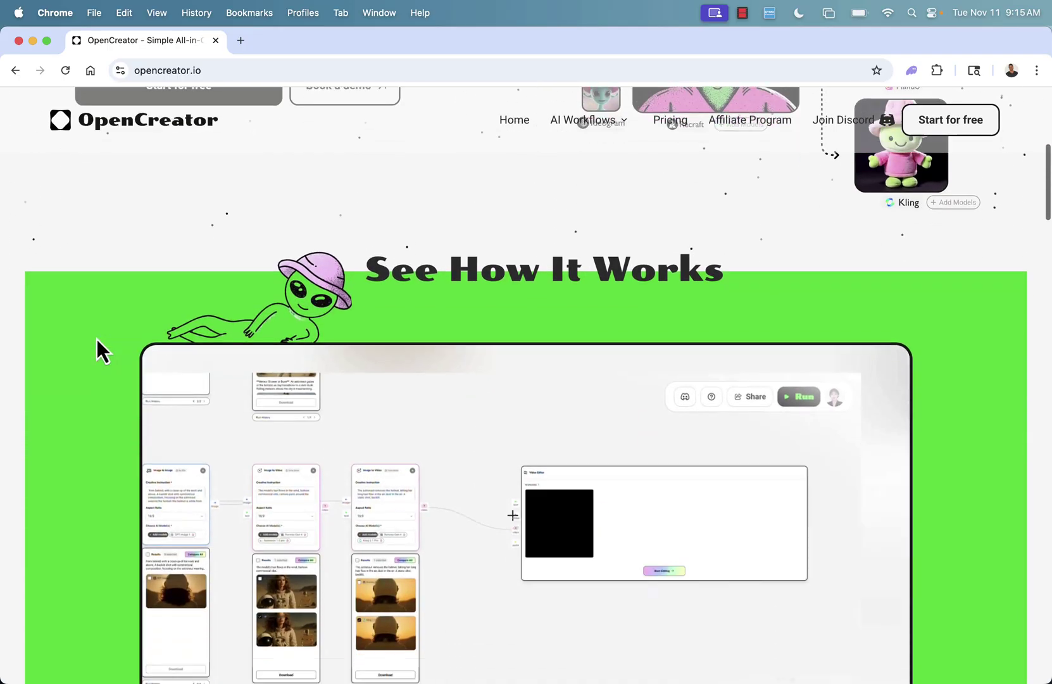
pyautogui.scroll(-3, 96, 338)
pyautogui.scroll(-3, 97, 339)
pyautogui.scroll(-2, 97, 339)
pyautogui.scroll(-1, 97, 339)
pyautogui.scroll(-1, 97, 339)
pyautogui.scroll(-2, 97, 339)
pyautogui.scroll(-2, 97, 338)
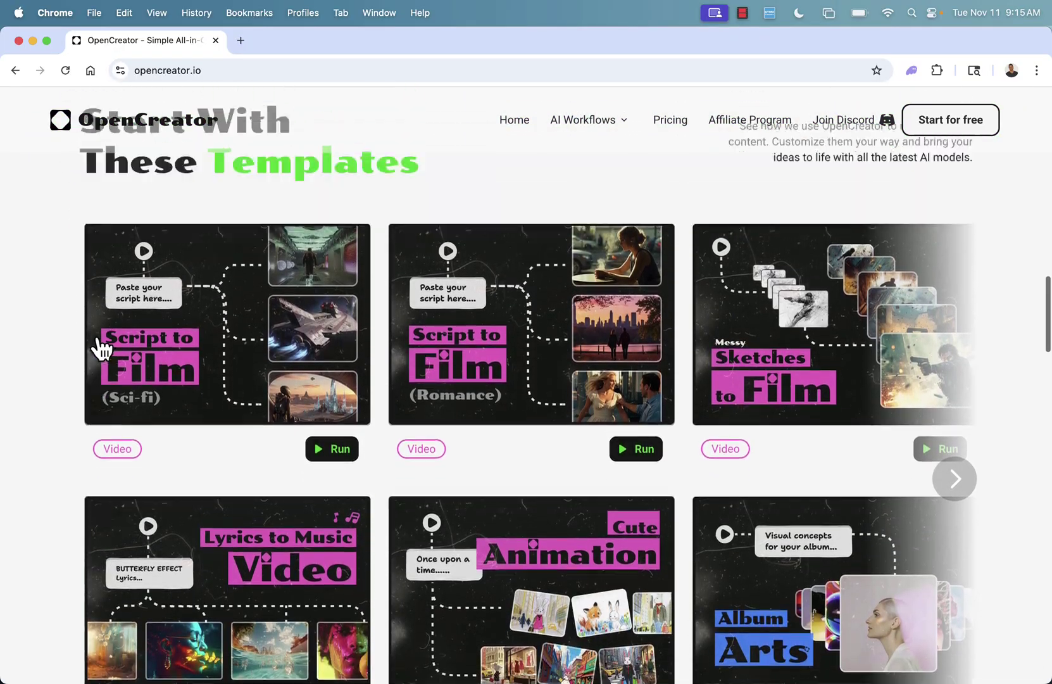